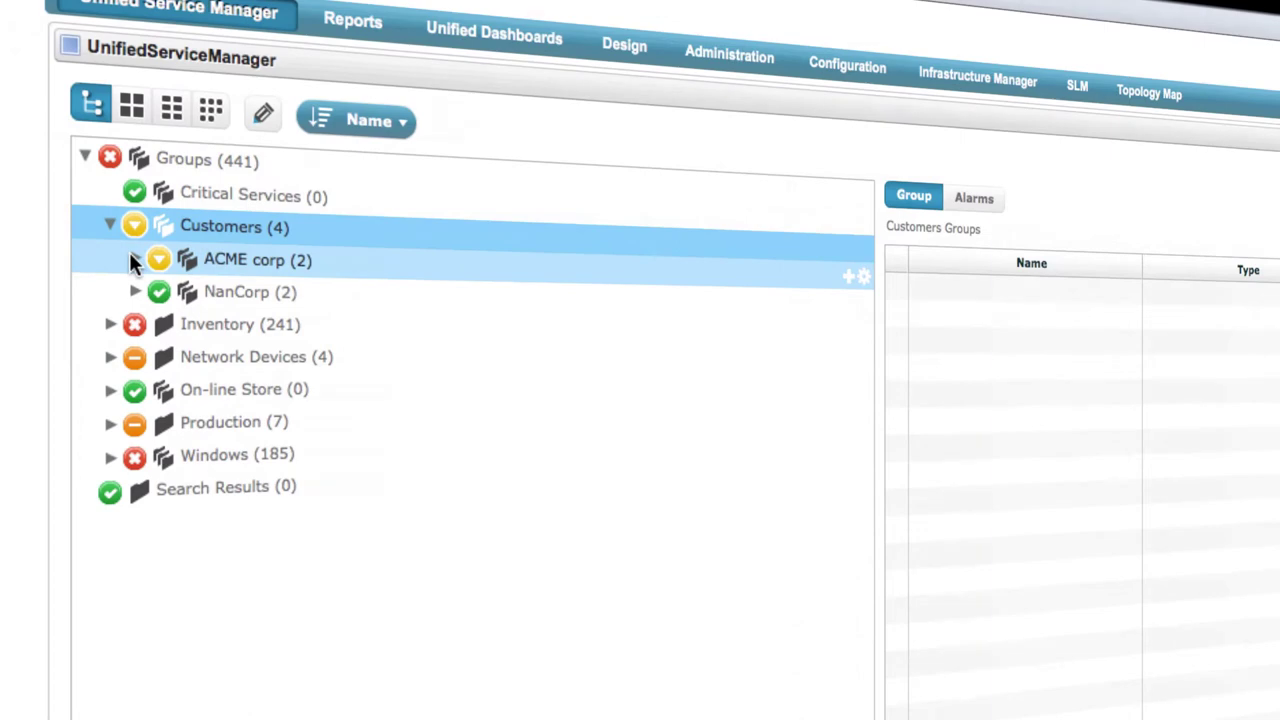
Expand ACME corp and Virtual Machines, then open the Production group's seven member tiles
click(129, 252)
click(155, 324)
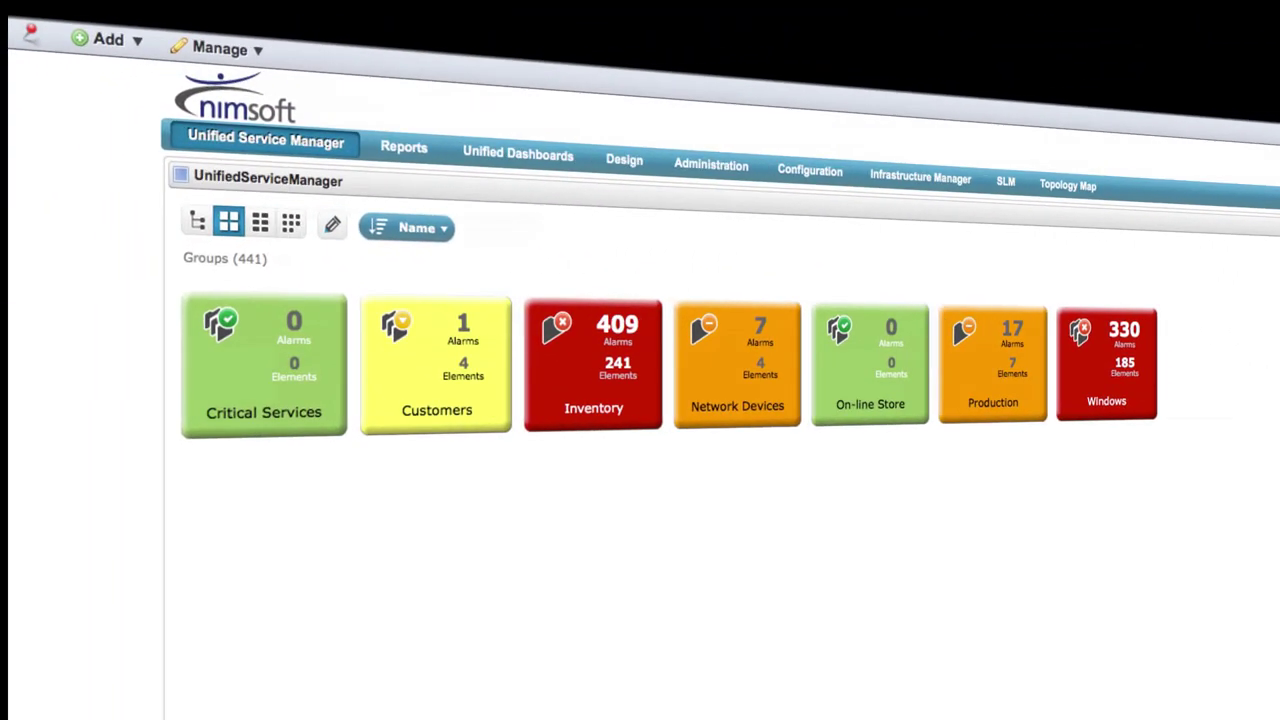
click(982, 374)
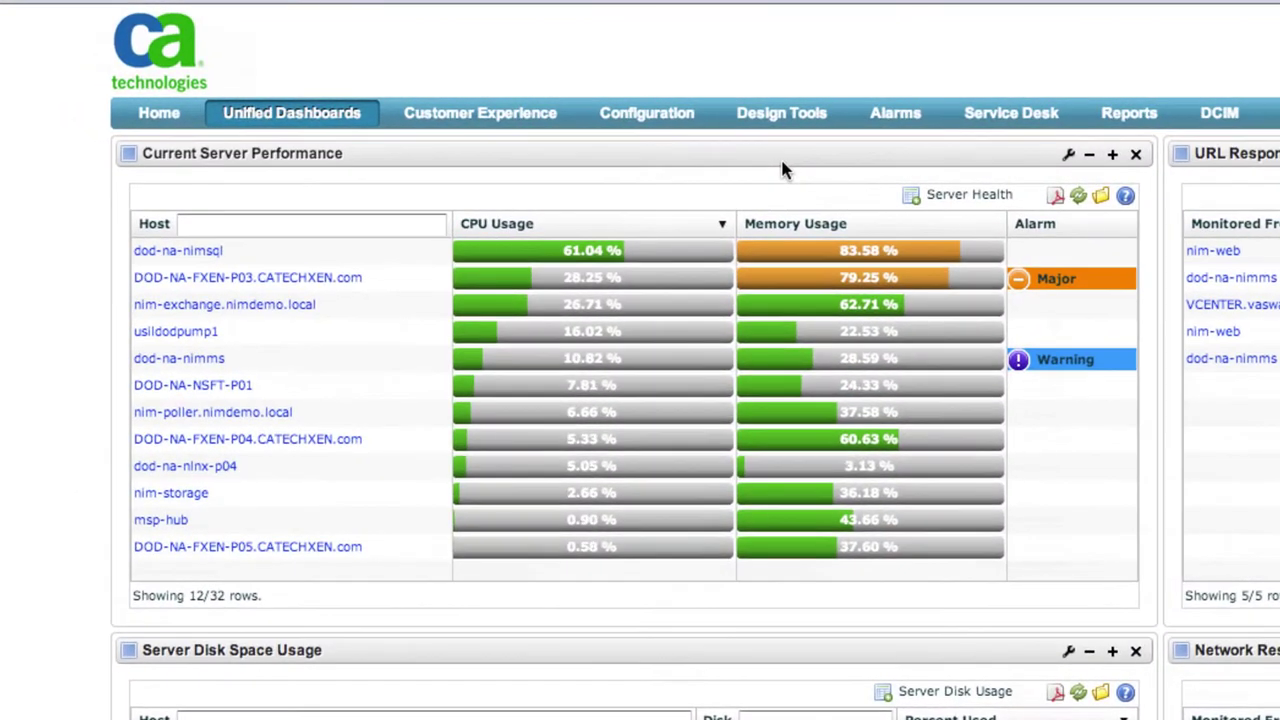
Open the last-24-hours performance chart for host dod-na-nimsql
click(180, 251)
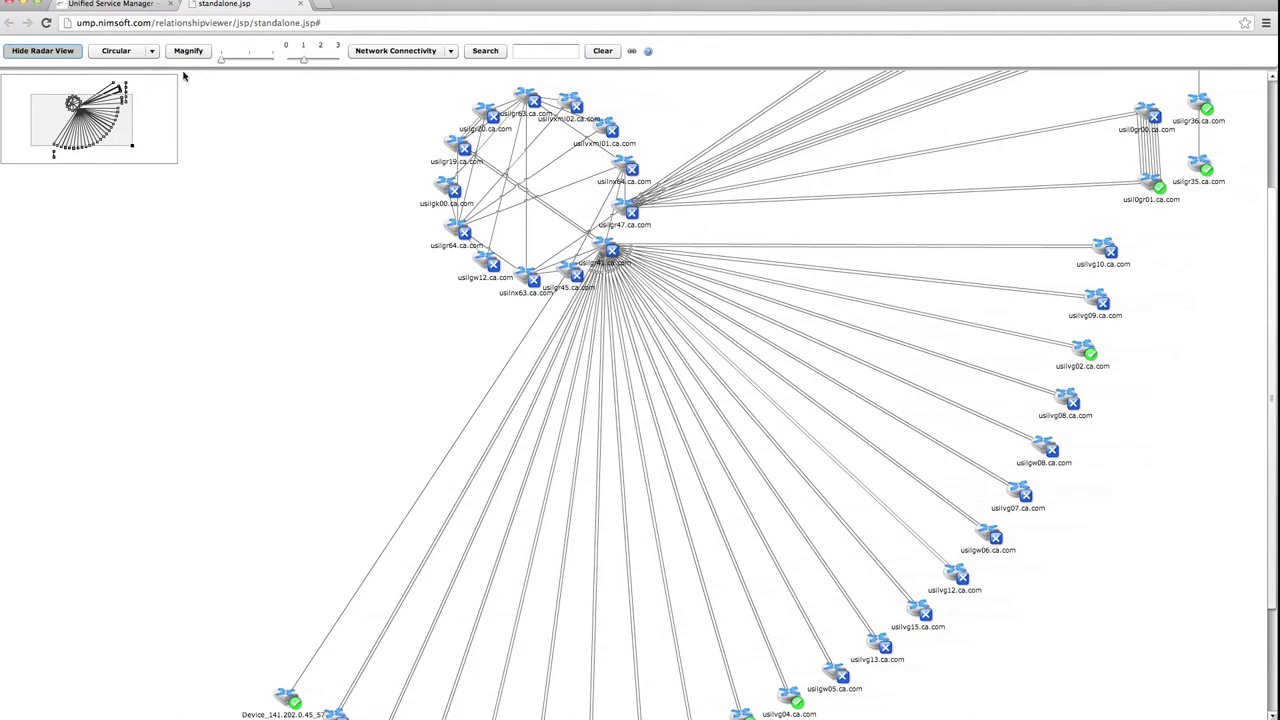
Switch the relationship map to the Organic layout and show the usil0gr01.ca.com node's card
click(151, 58)
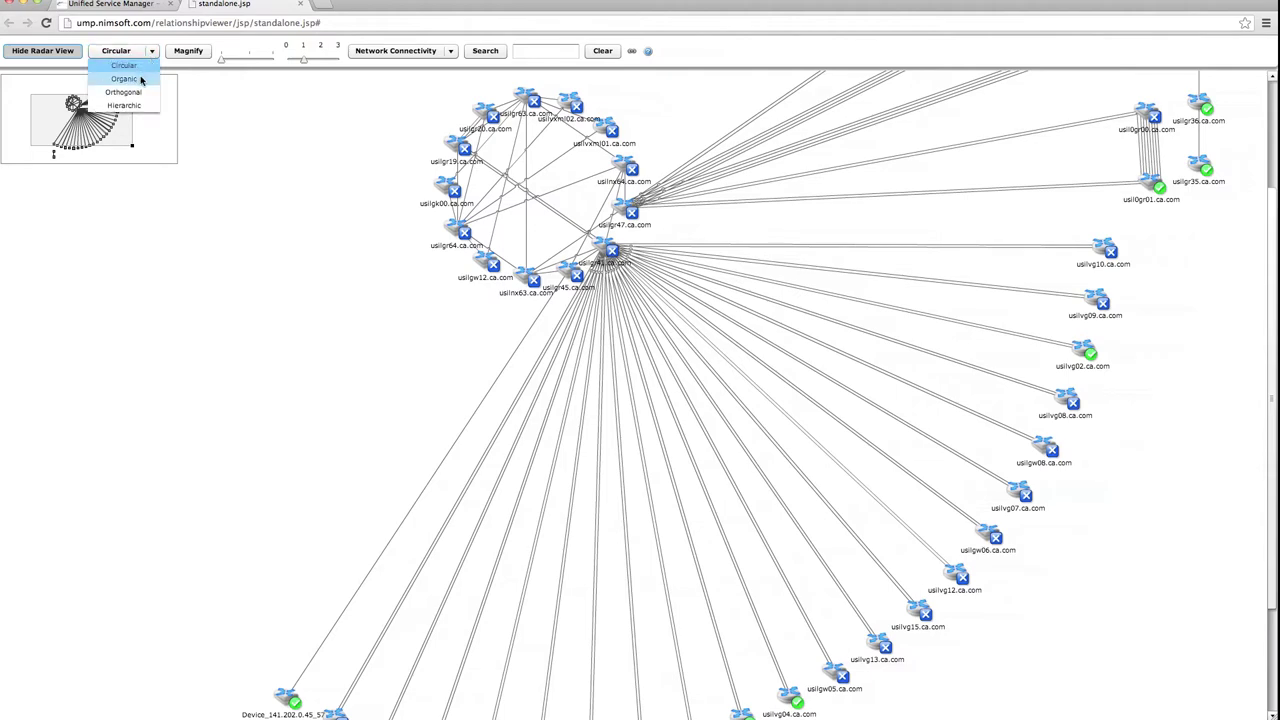
click(141, 78)
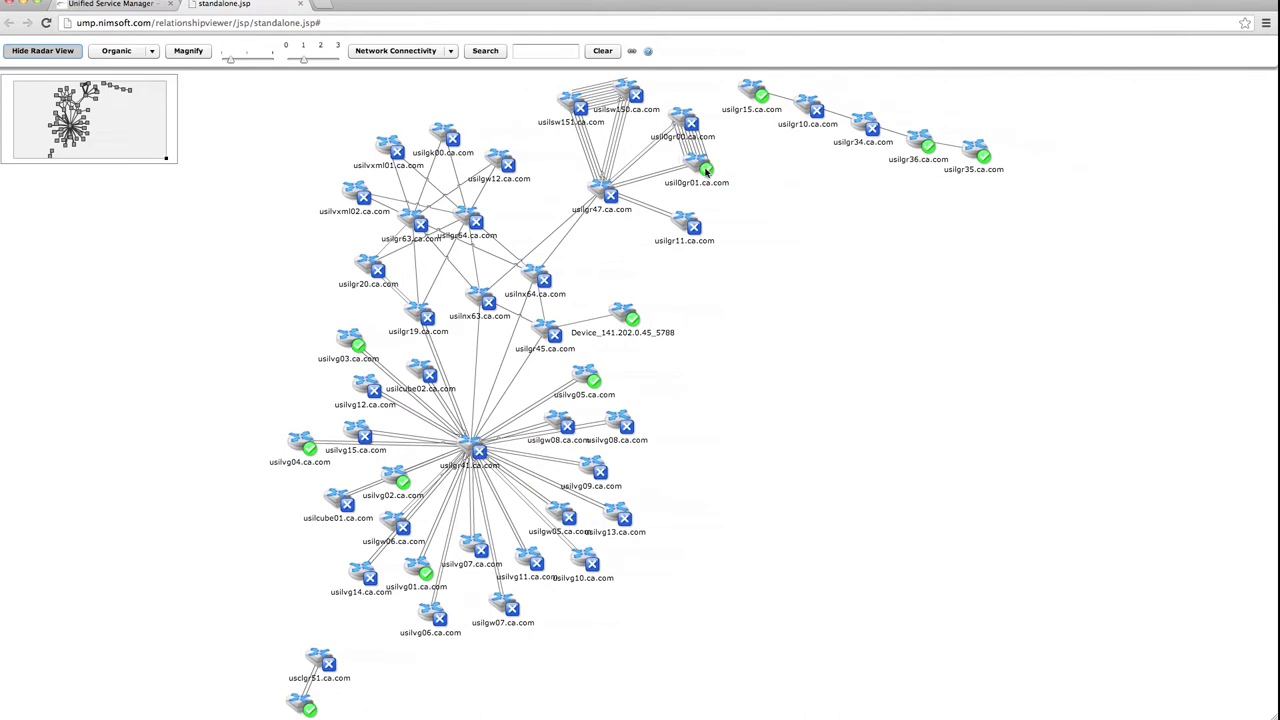
mouse_move(706, 172)
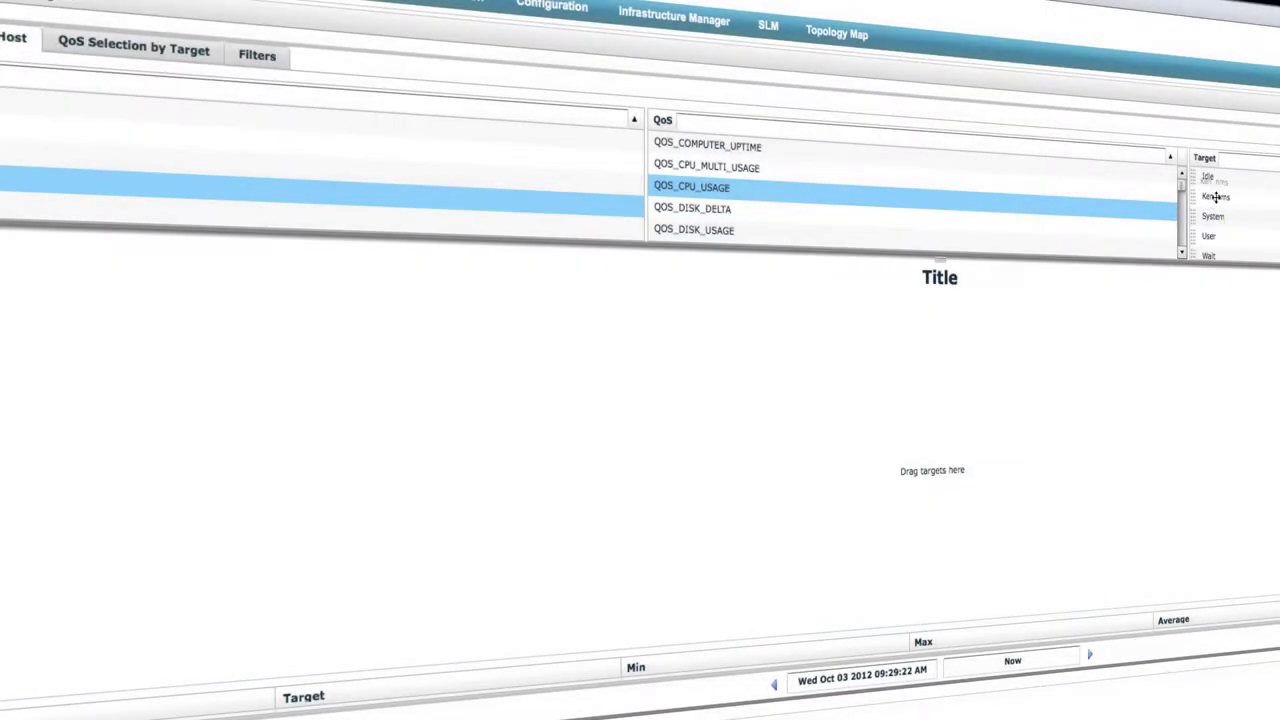
Plot QOS_CPU_USAGE for the Ken_nms and User targets on the chart
drag(1201, 210, 1093, 375)
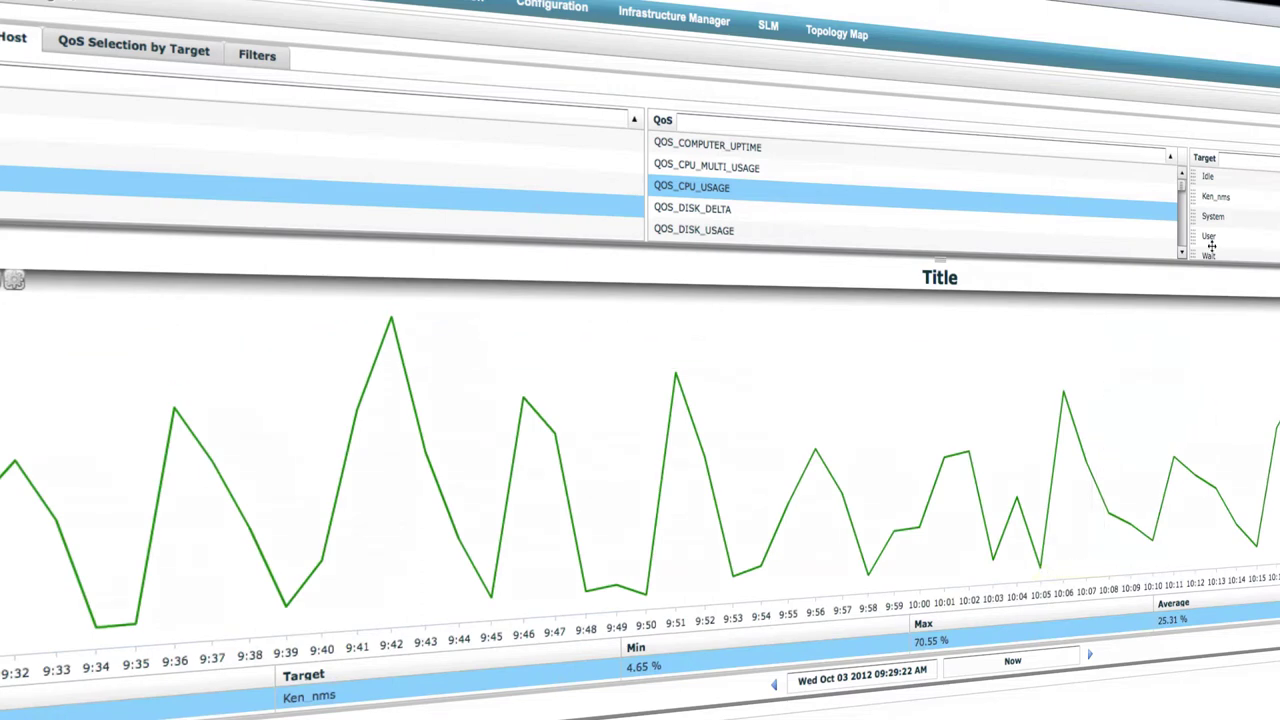
drag(1214, 237, 1148, 370)
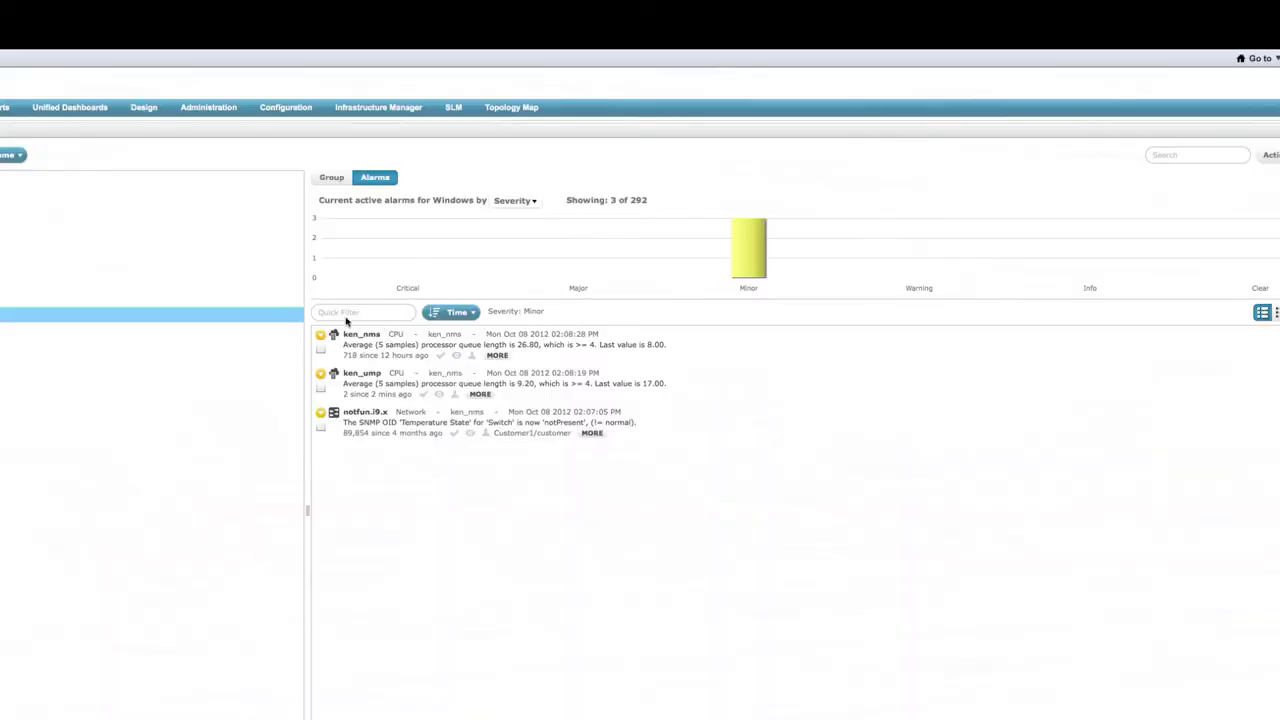
Filter Windows alarms by 'cpu' and review the first alarm's History and Metric tabs
click(341, 313)
text(cpu)
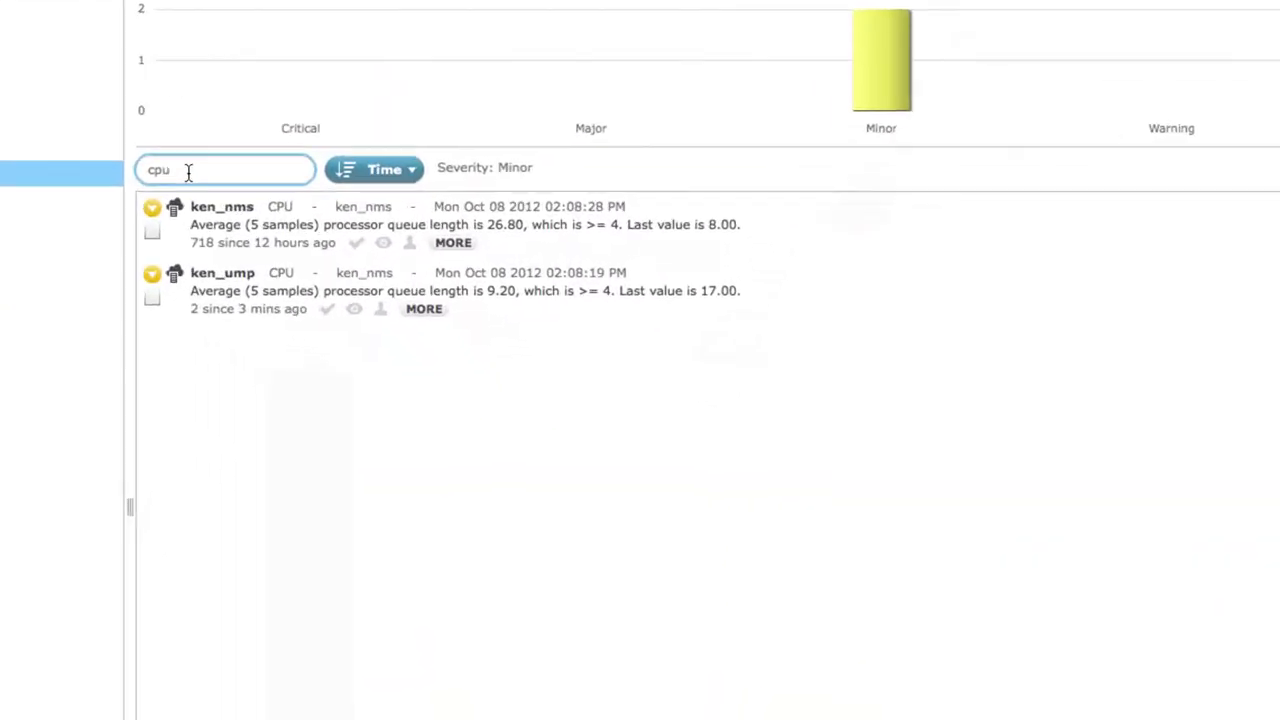
click(426, 196)
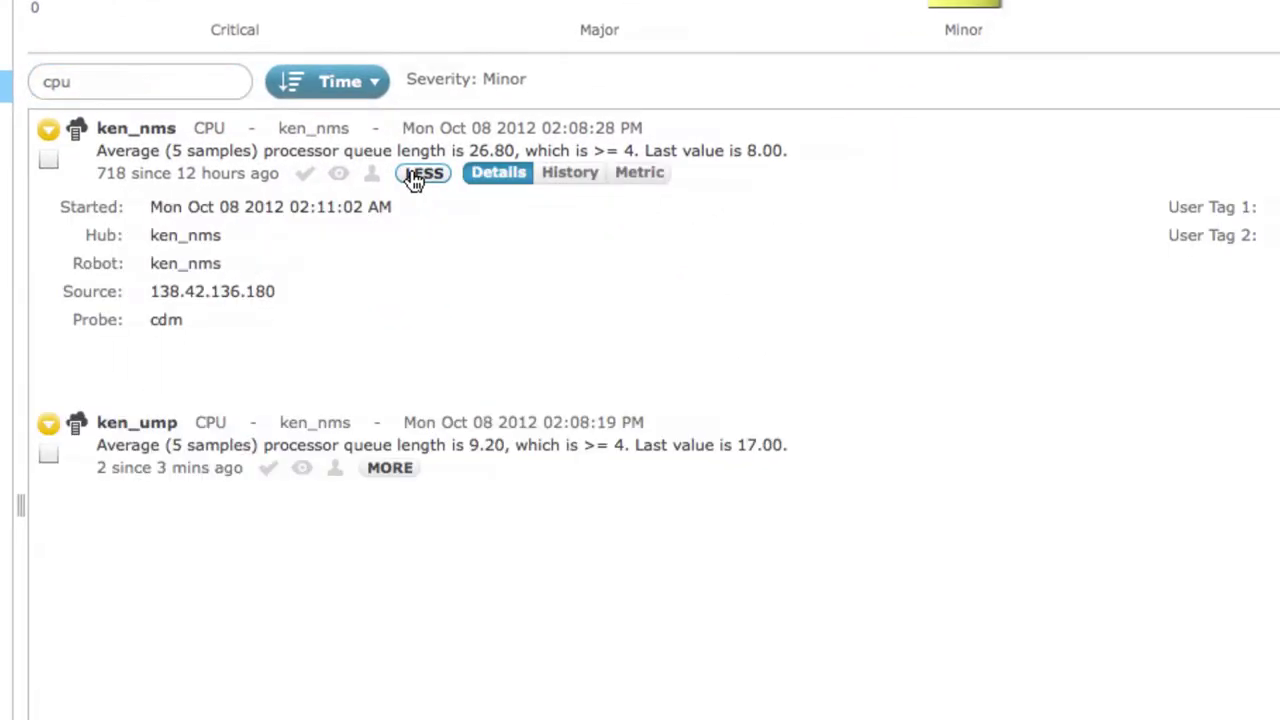
click(563, 178)
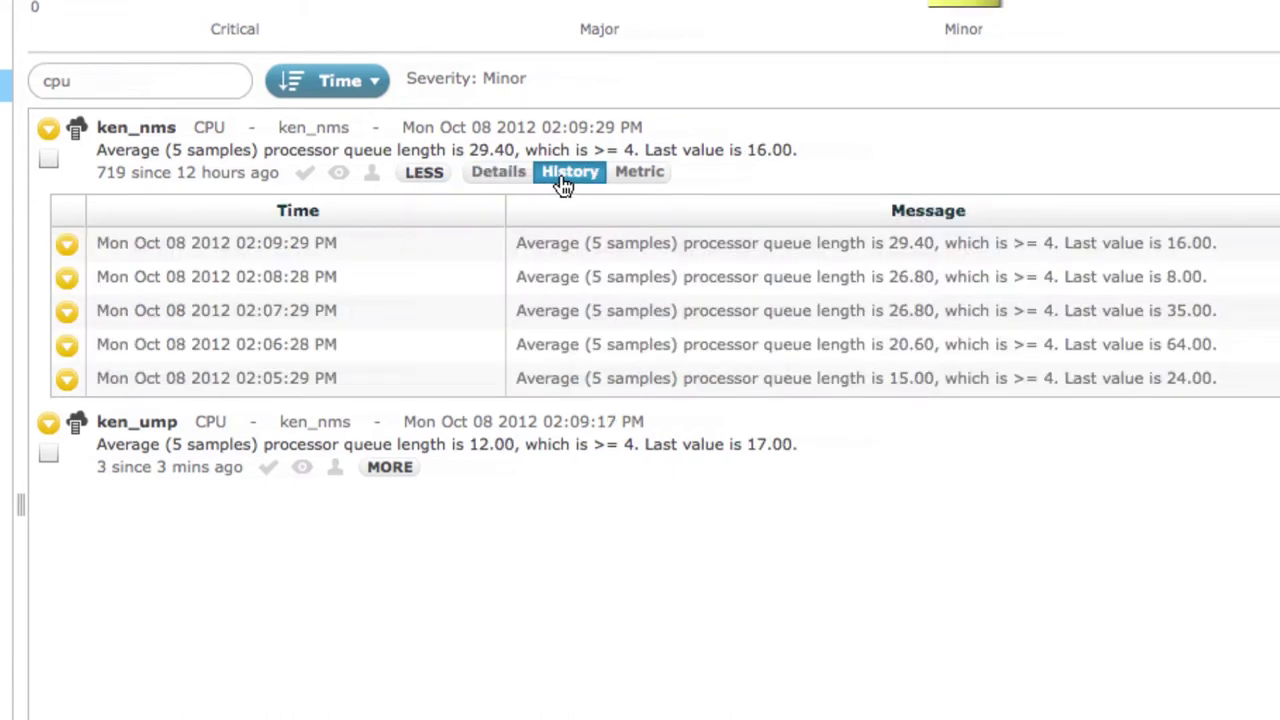
click(640, 178)
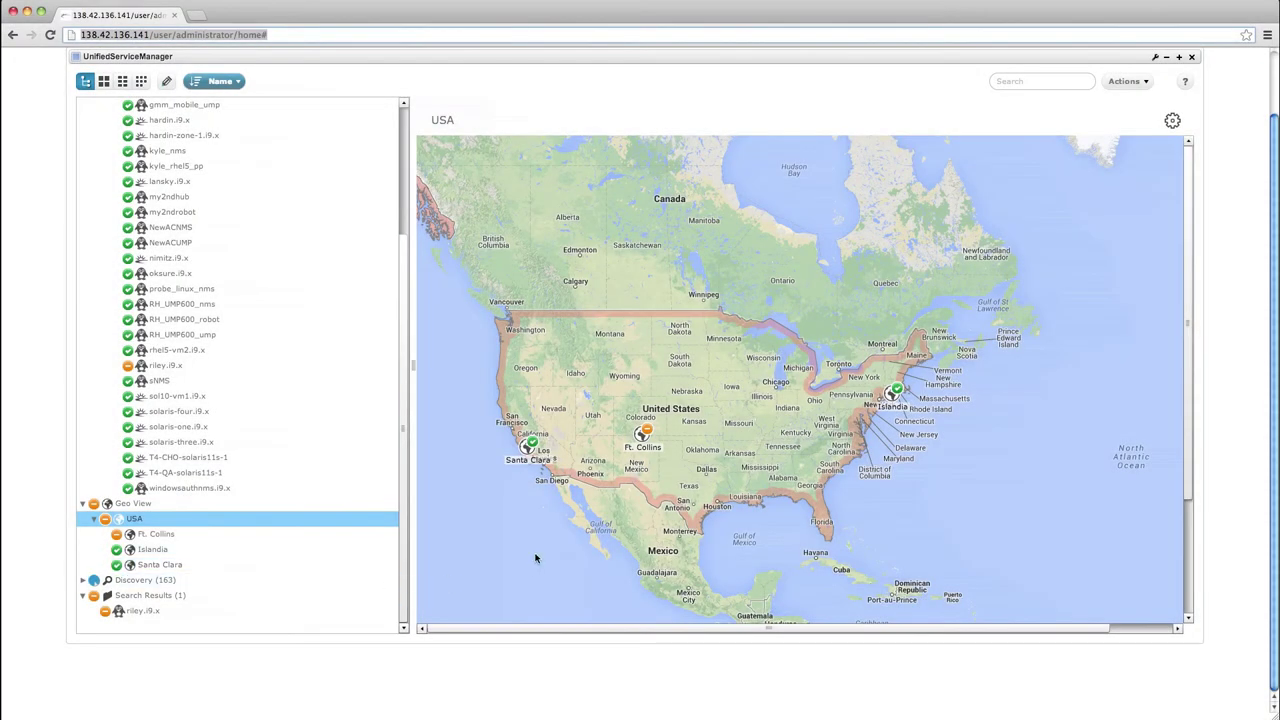
View Ft. Collins, riley.i9.x's alarms and System details, then the USA map and Santa Clara
click(643, 438)
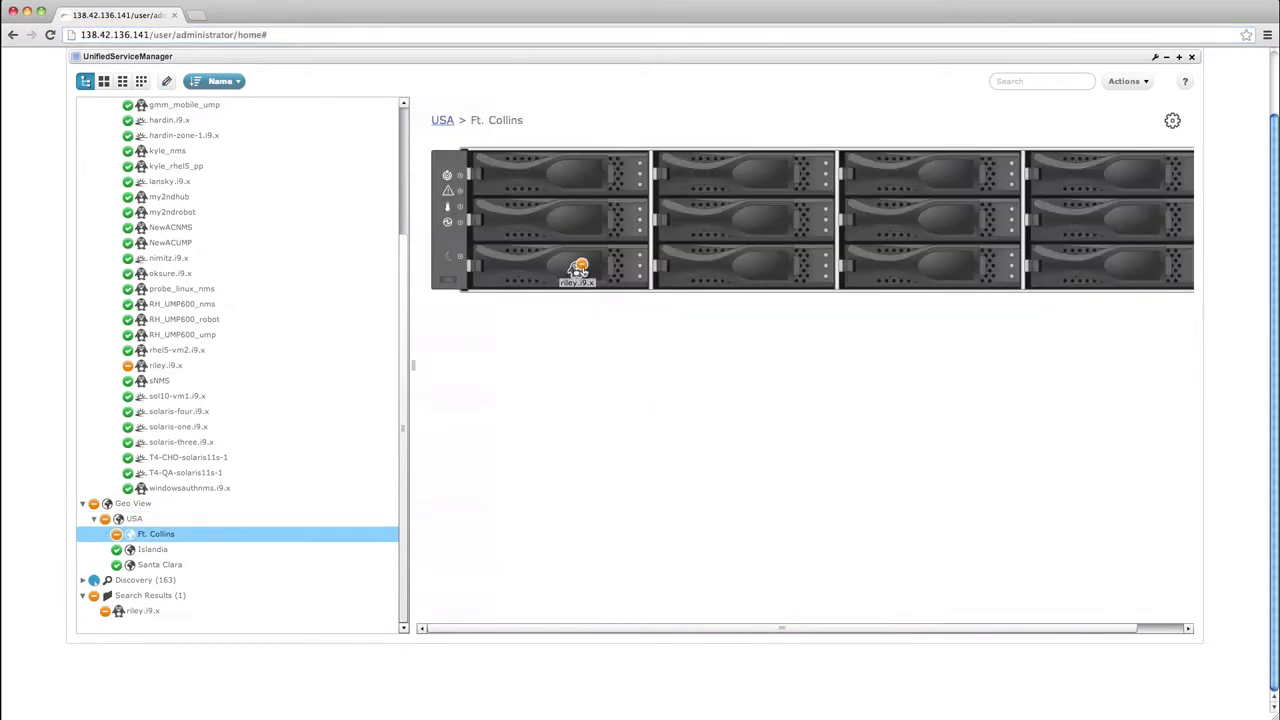
click(578, 270)
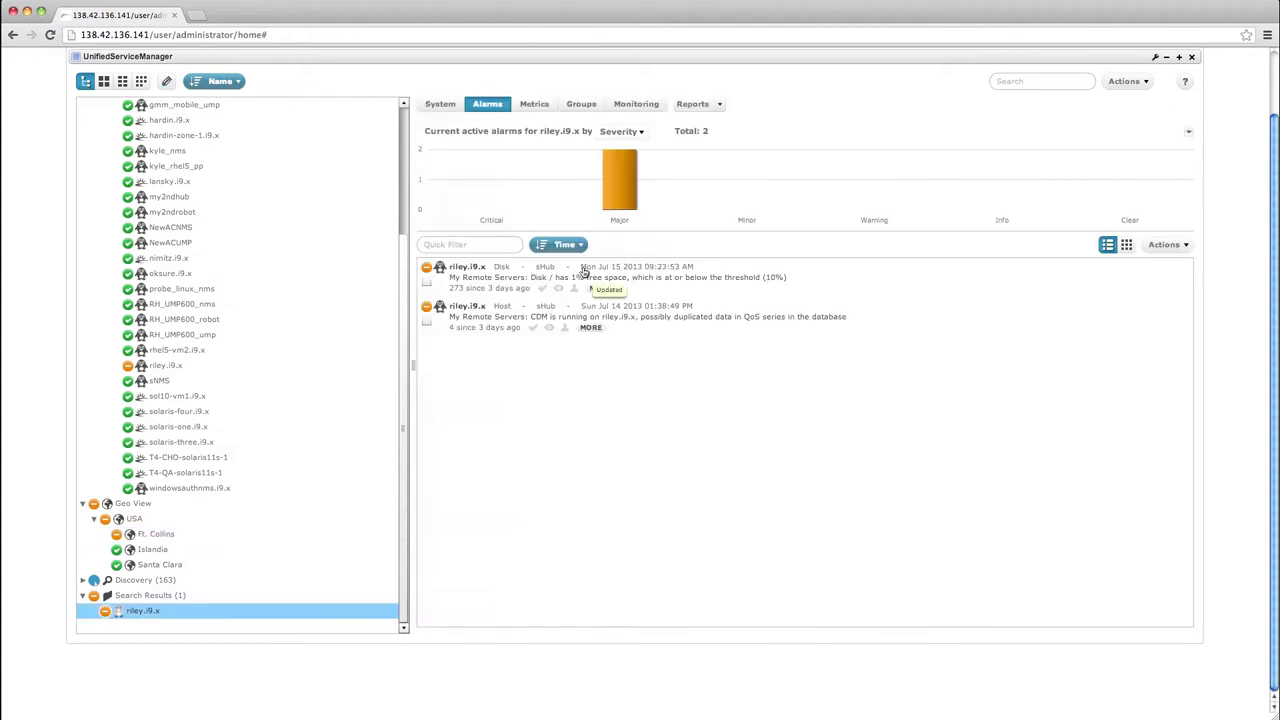
click(439, 106)
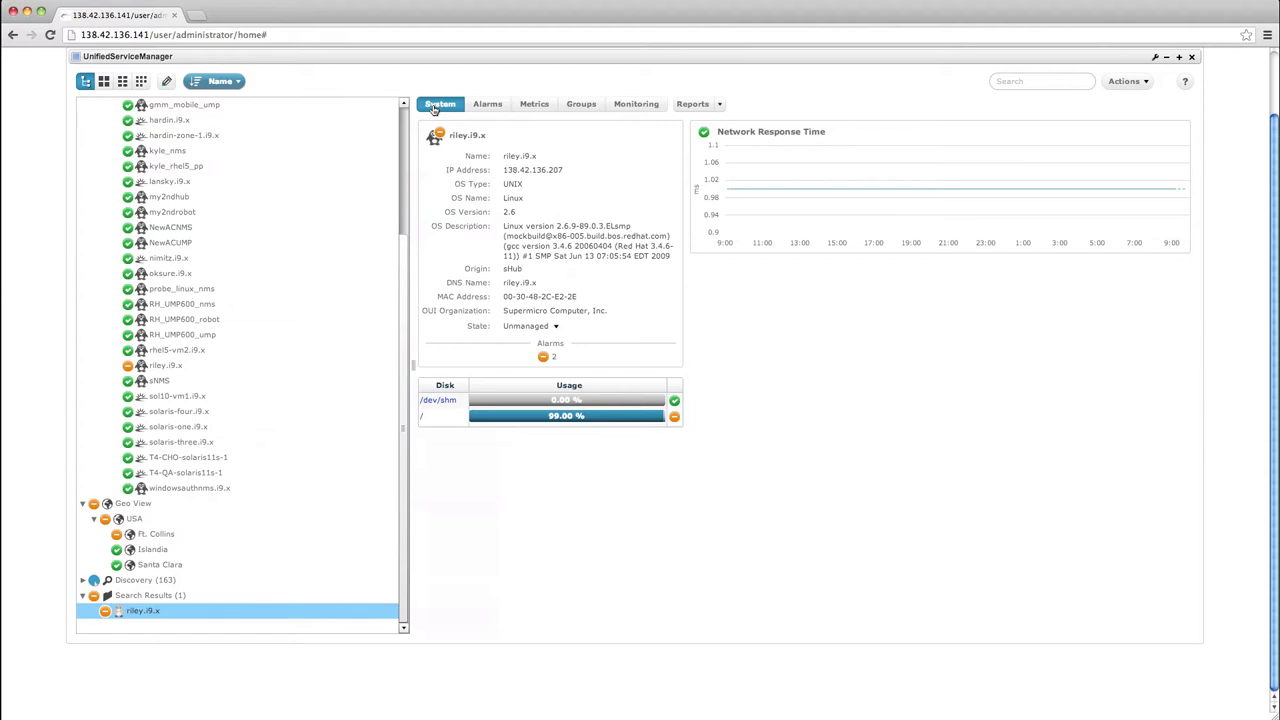
click(119, 522)
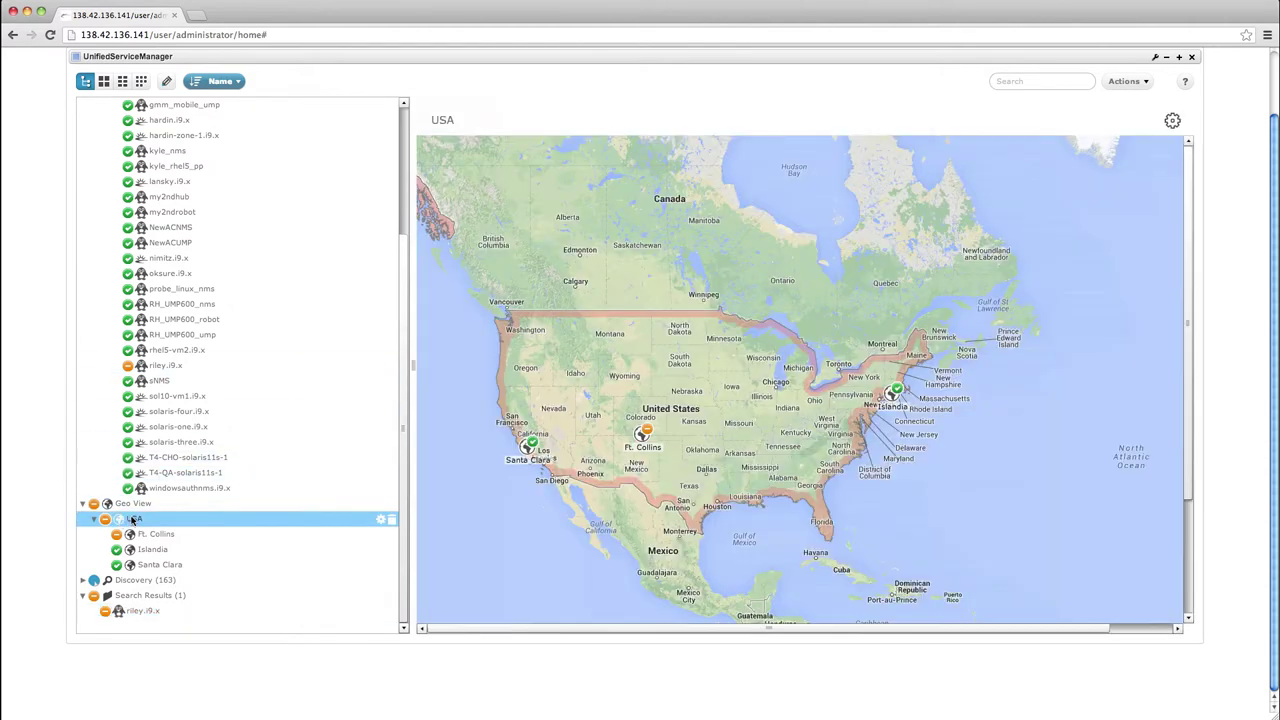
click(160, 565)
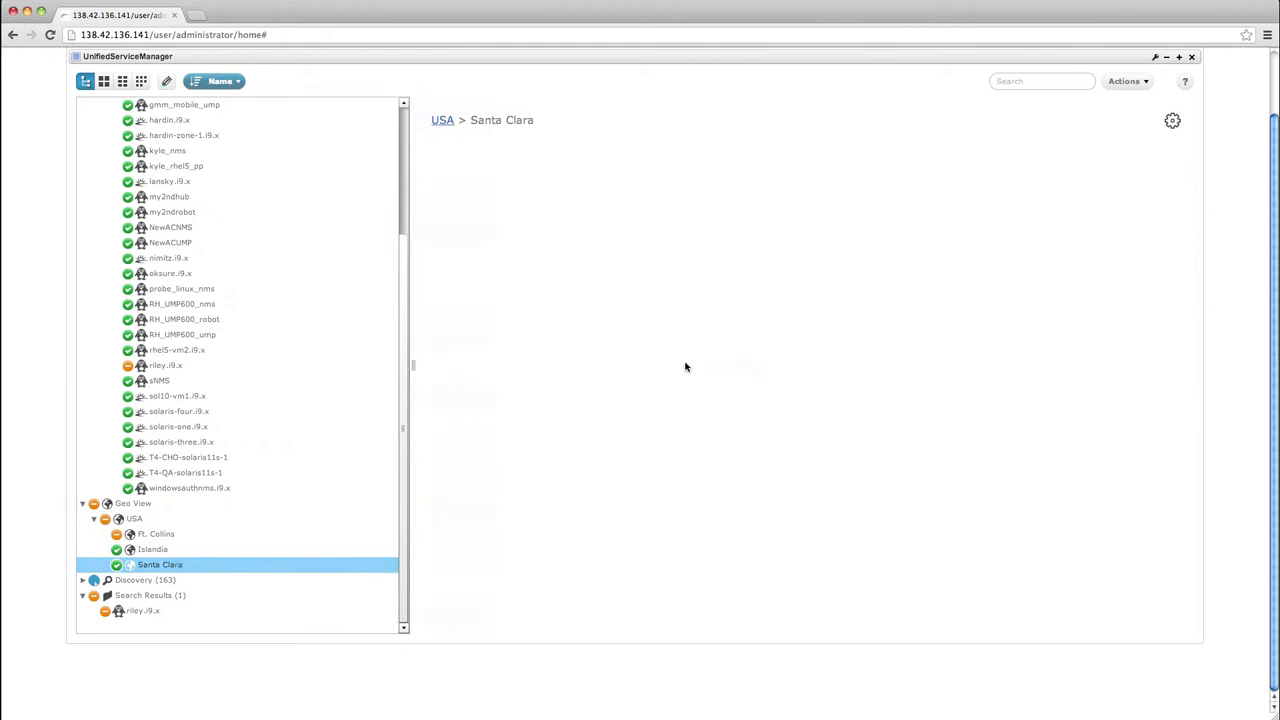
Upload vsdfx-frontpreview.png as the Santa Clara rack background image
mouse_move(1173, 122)
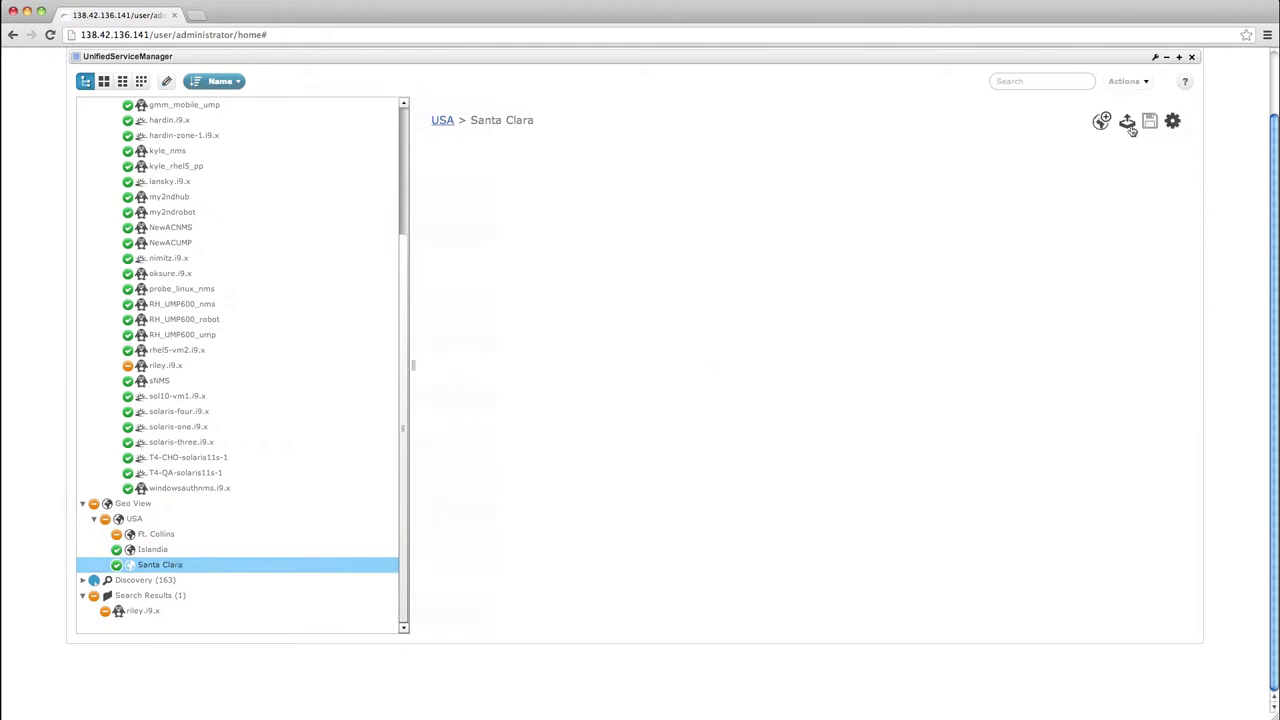
click(1127, 122)
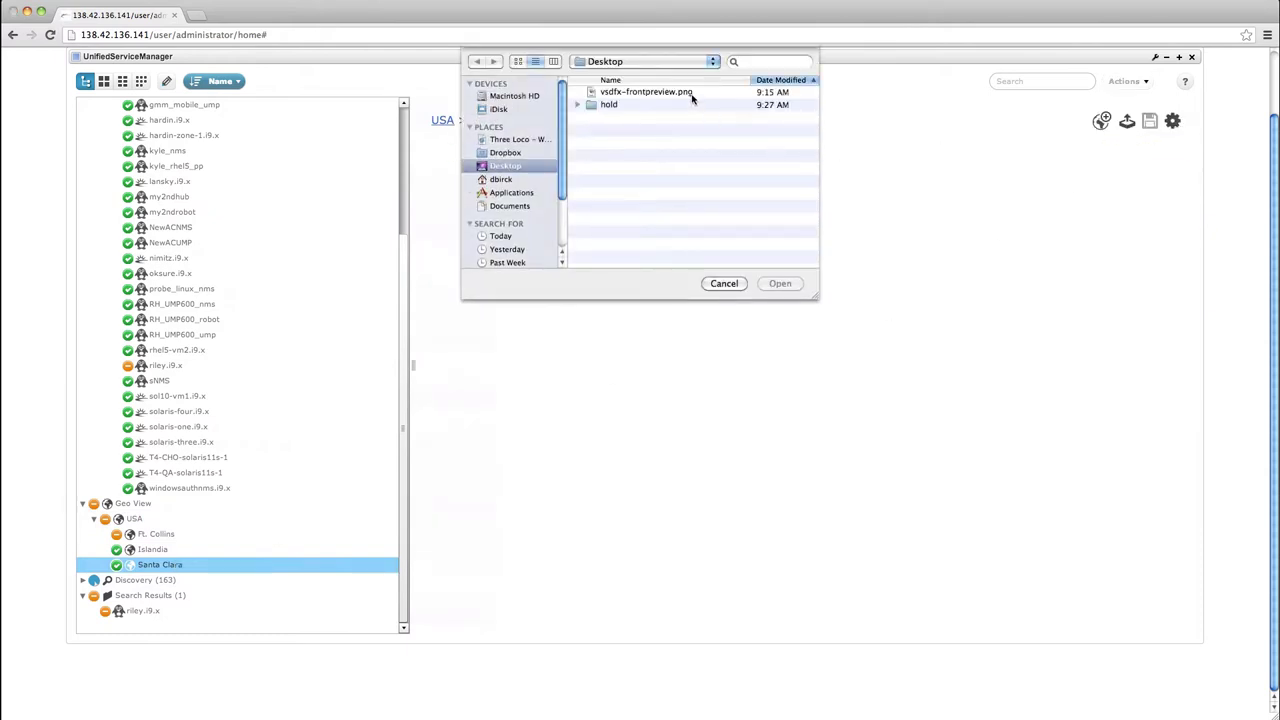
click(692, 92)
click(779, 283)
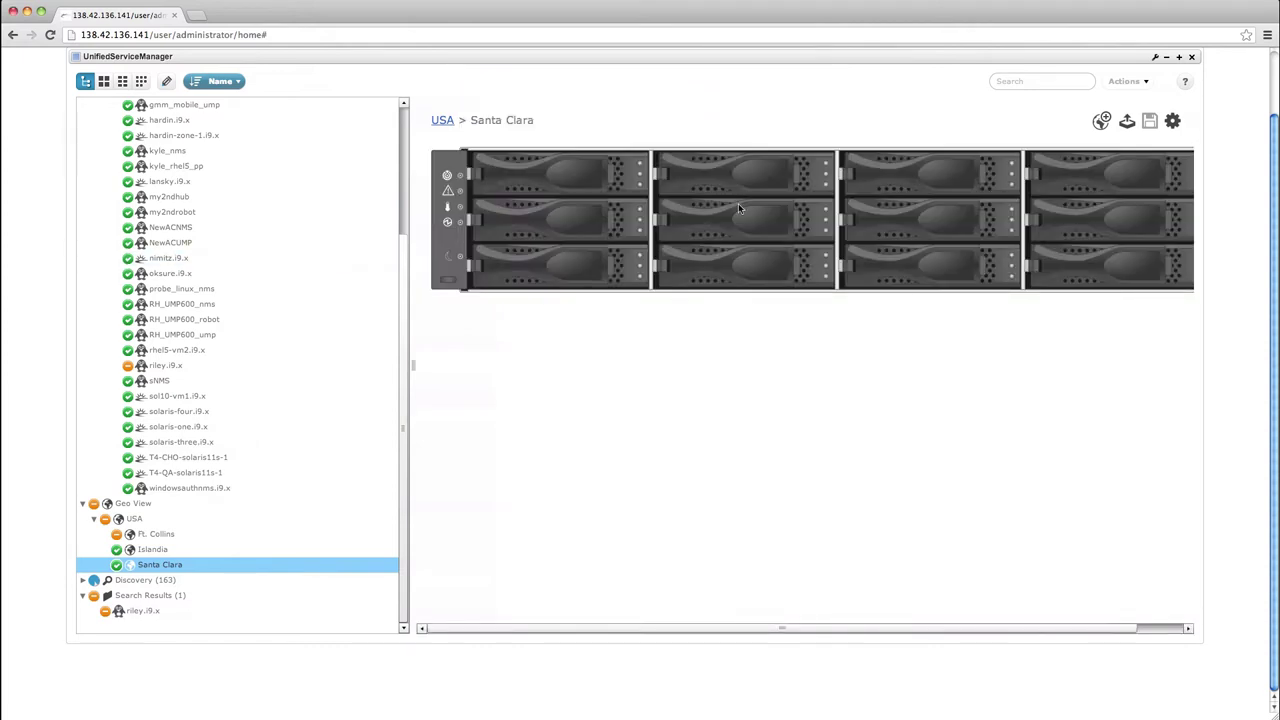
Place lansky.i9.x and oksure.i9.x onto the rack slots and save the layout
drag(160, 181, 583, 173)
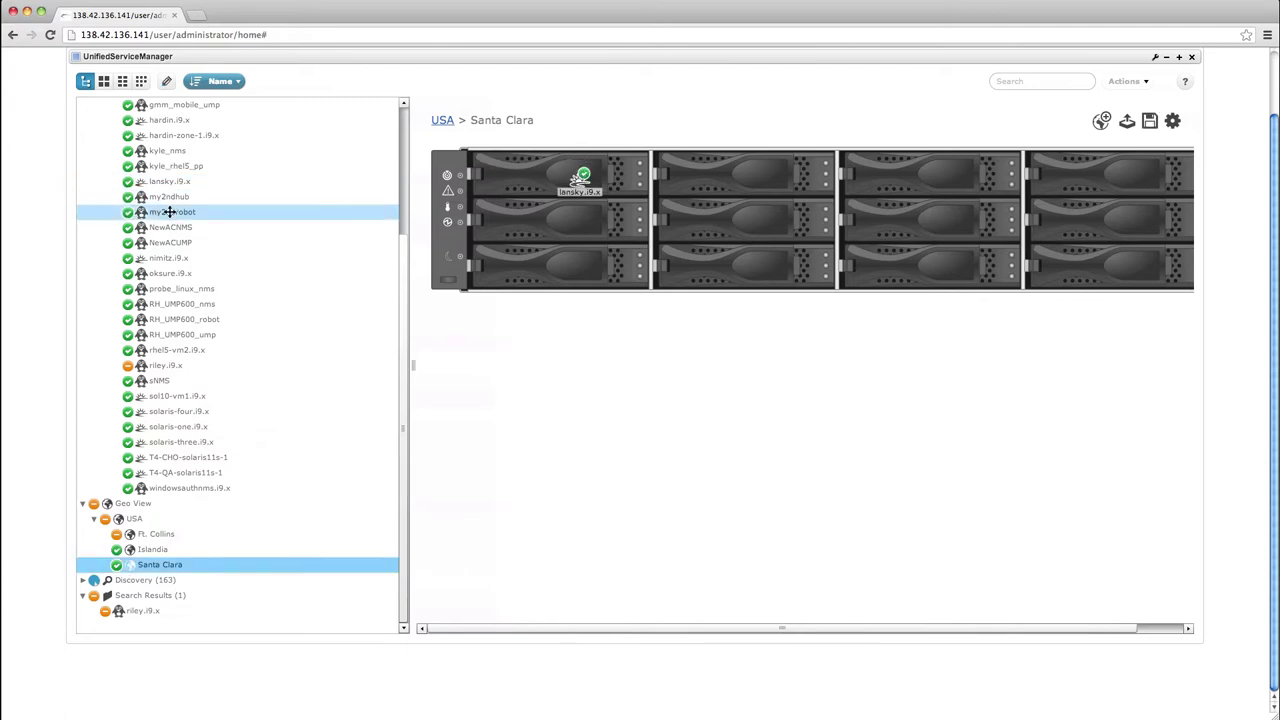
drag(164, 279, 765, 262)
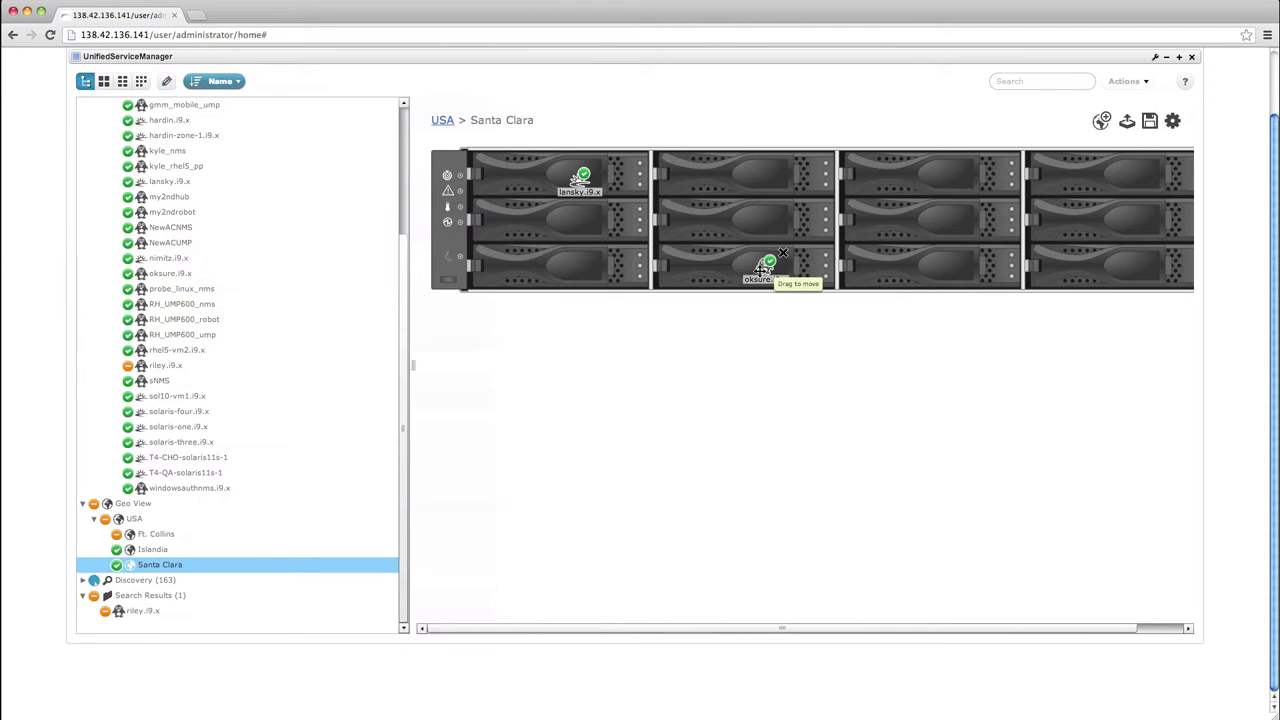
click(1154, 122)
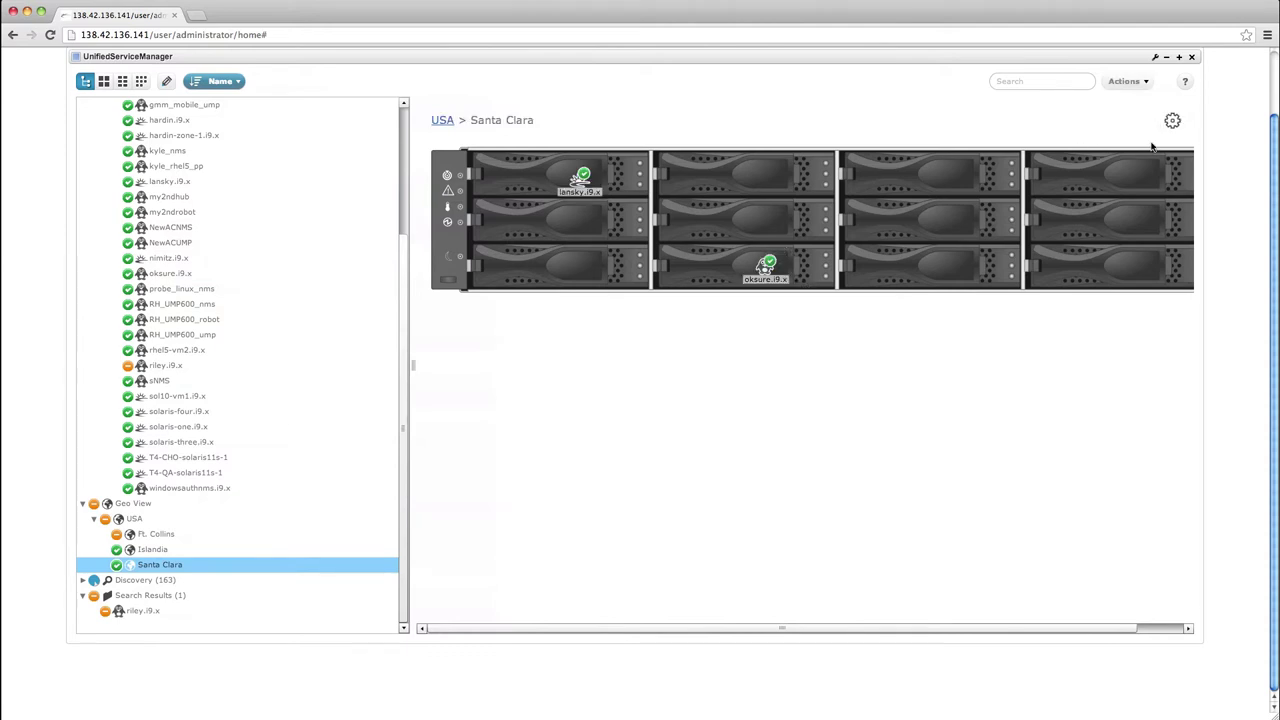
View the USA map, then the Islandia, Santa Clara and Ft. Collins rack views
click(135, 520)
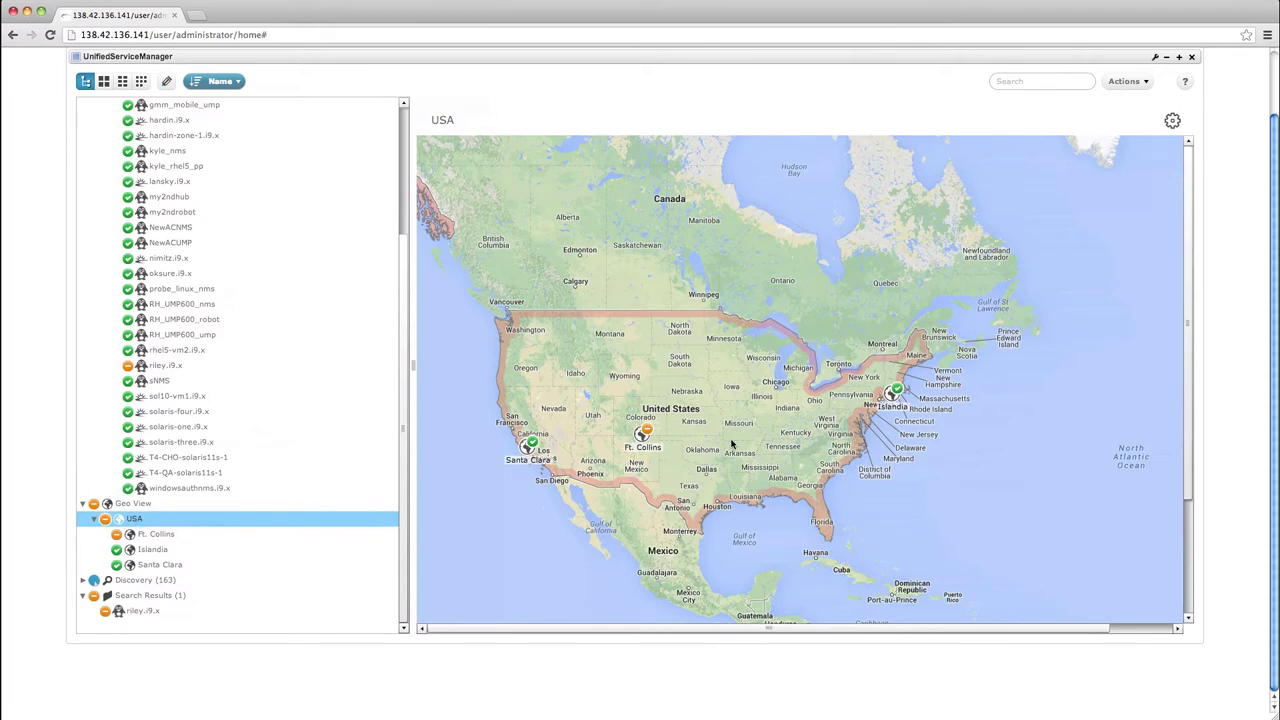
click(895, 395)
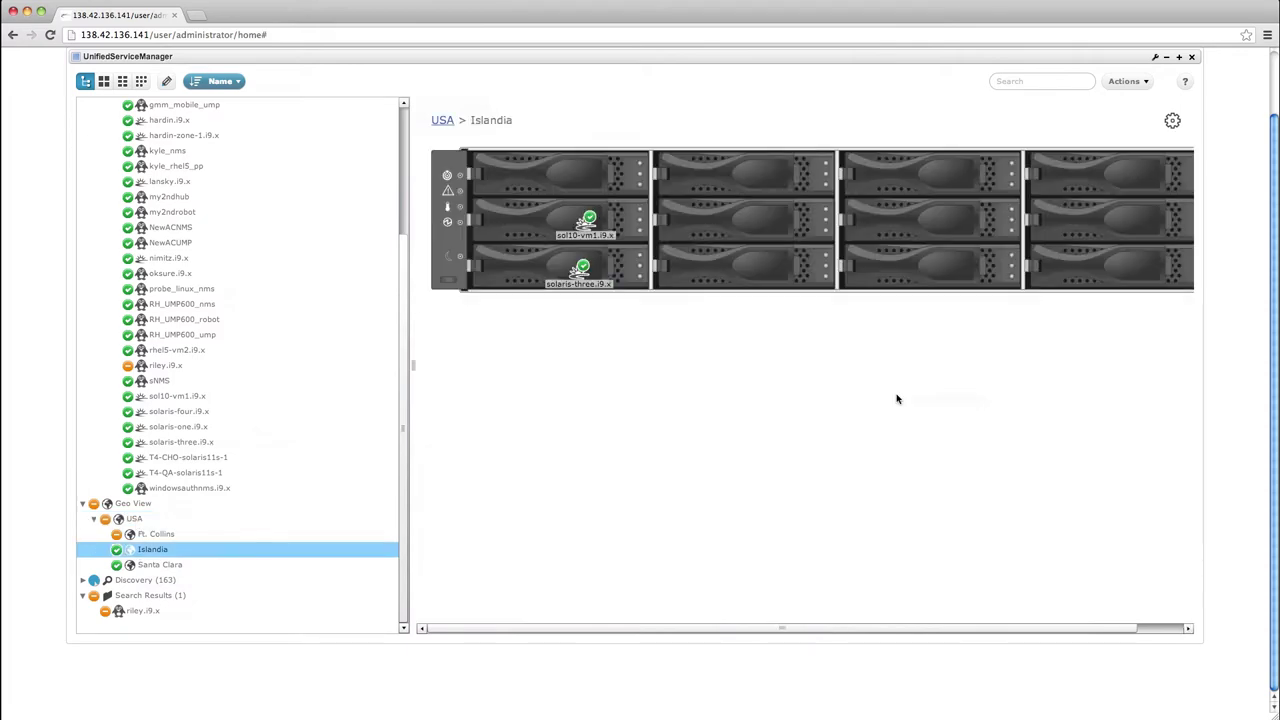
click(170, 565)
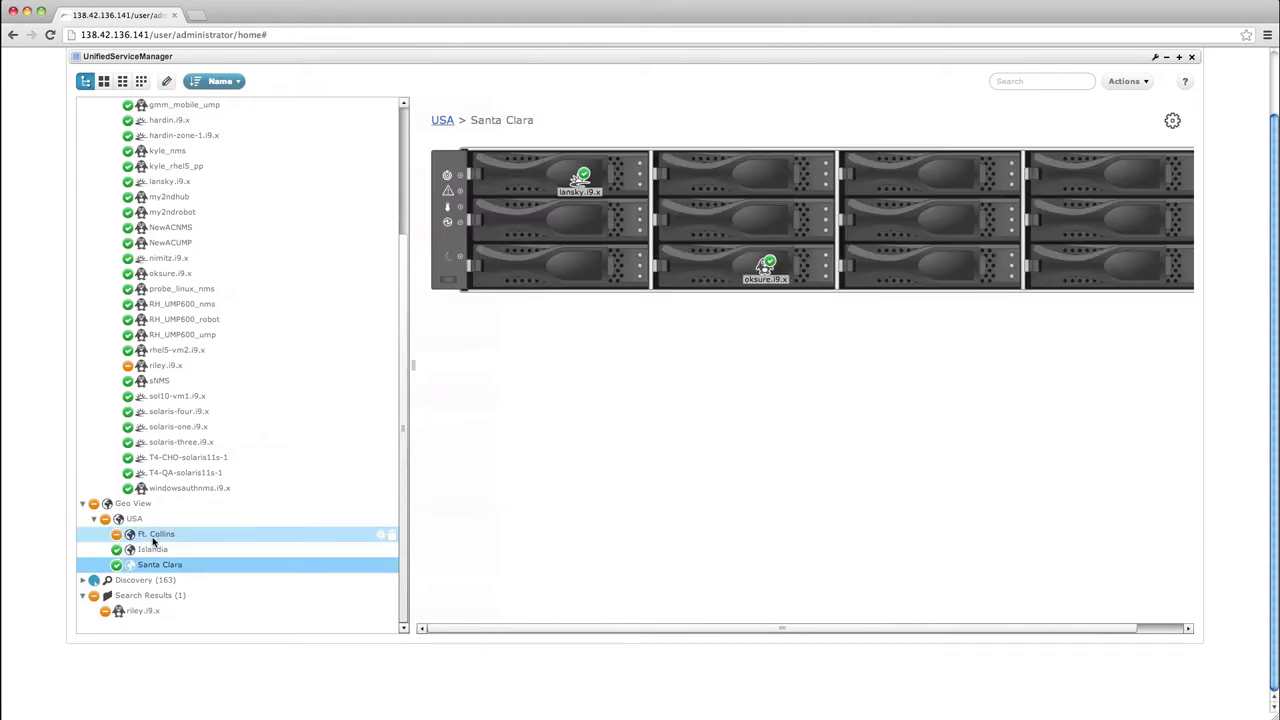
click(155, 536)
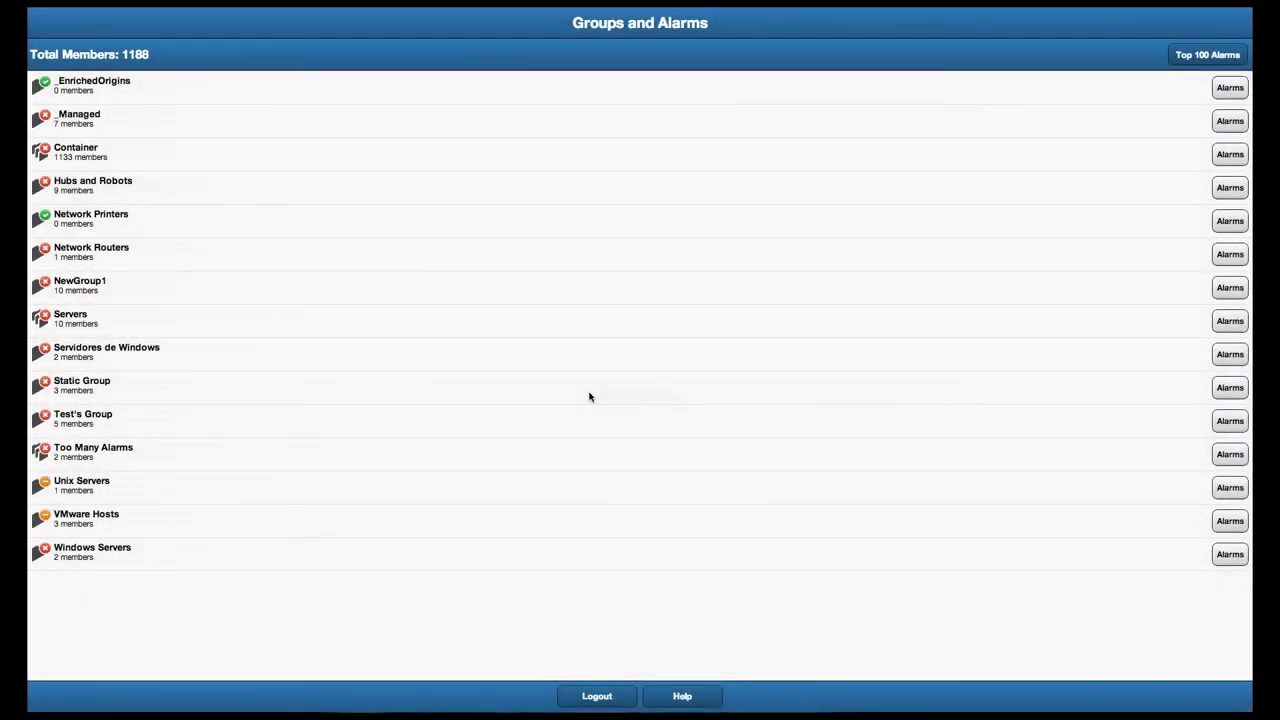
From VMware Hosts, open ESXI-UEQA02.i9.x's alarms and the newest event alarm's details
click(84, 523)
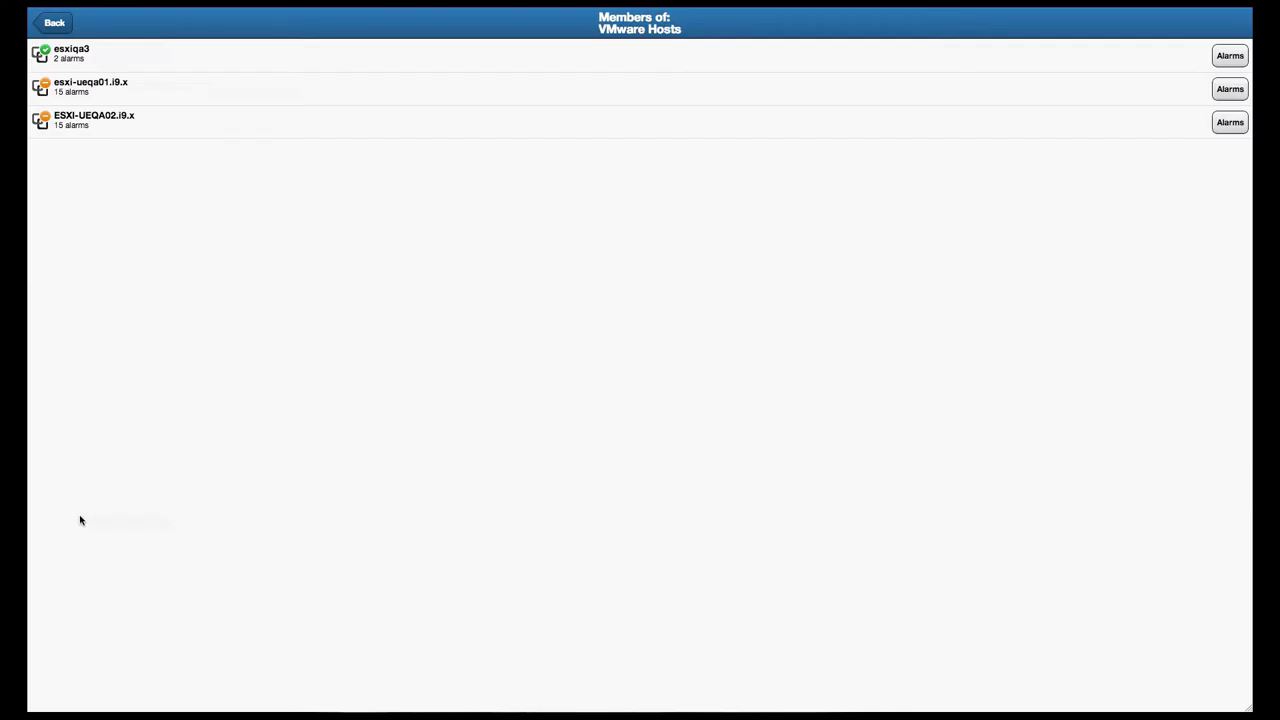
click(137, 121)
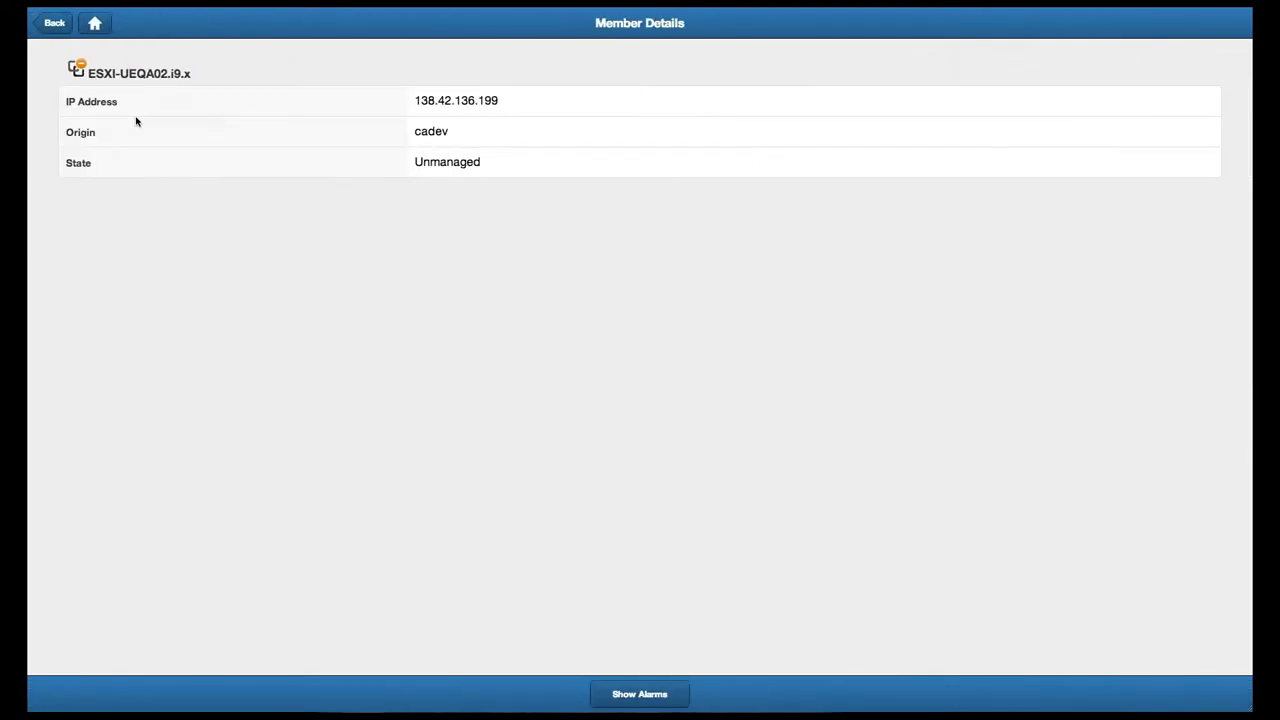
click(645, 694)
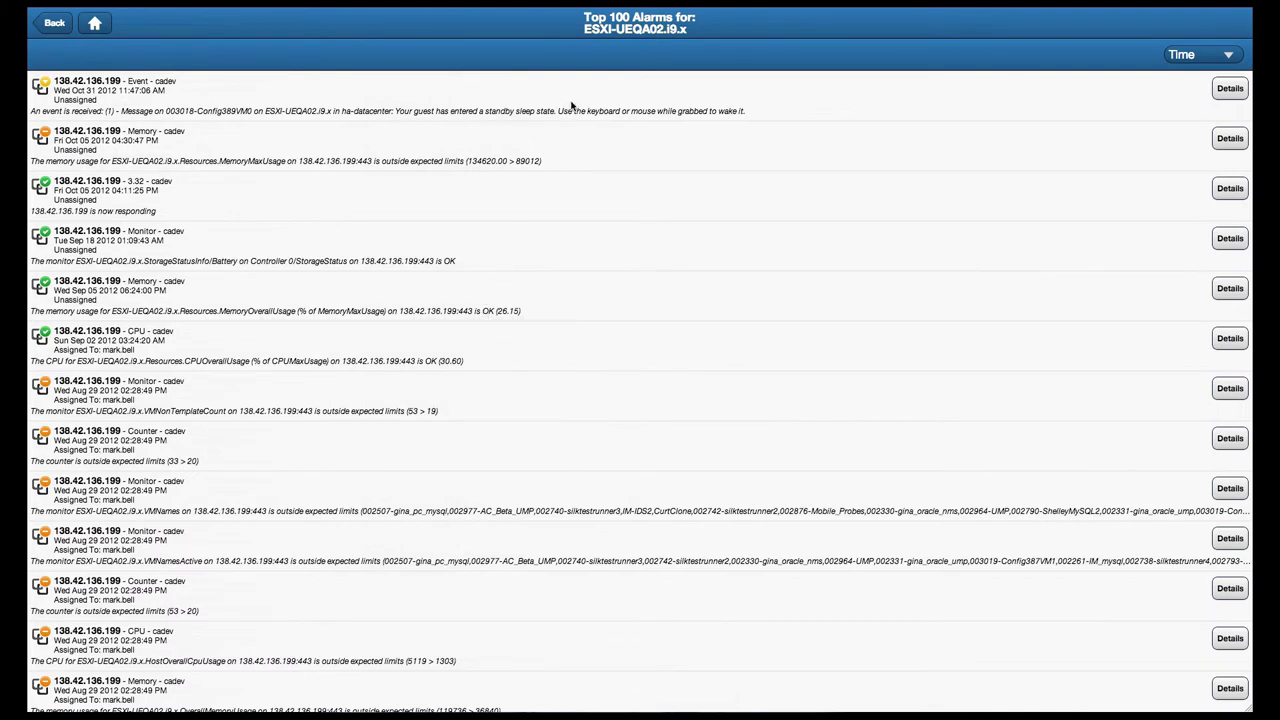
click(1222, 93)
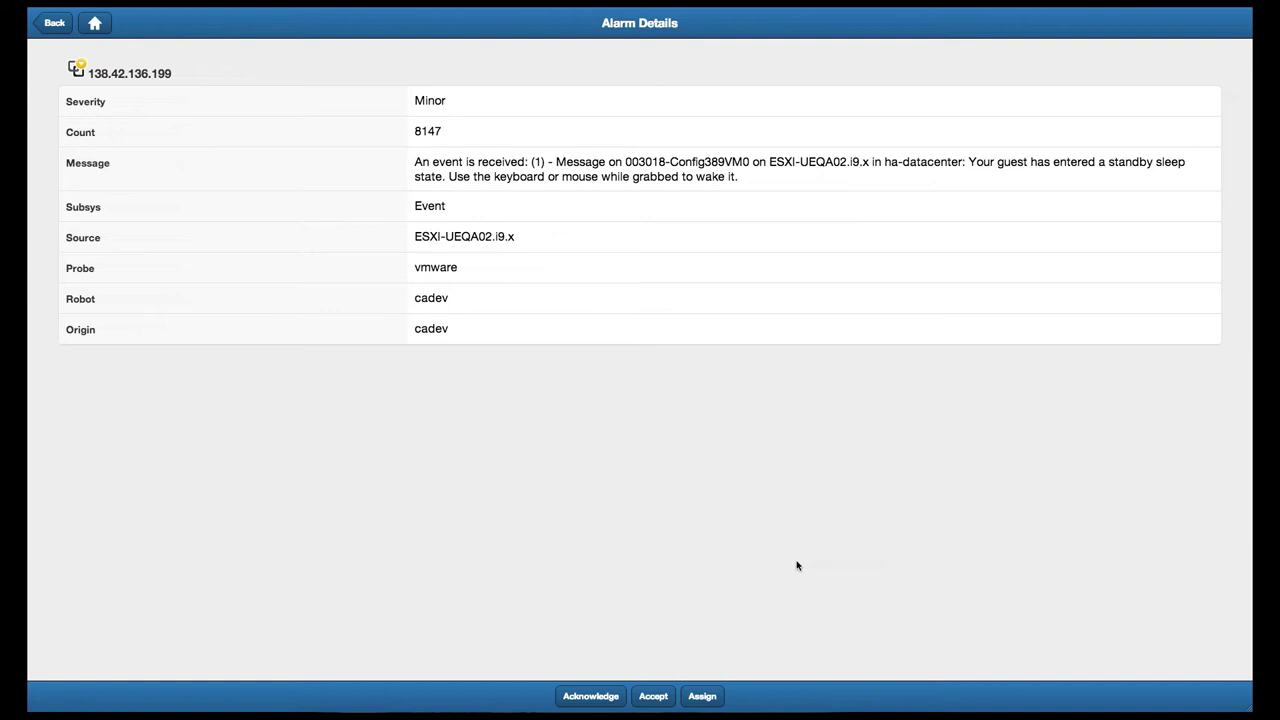
Assign the ESXI-UEQA02.i9.x standby-sleep alarm to the administrator user
click(702, 696)
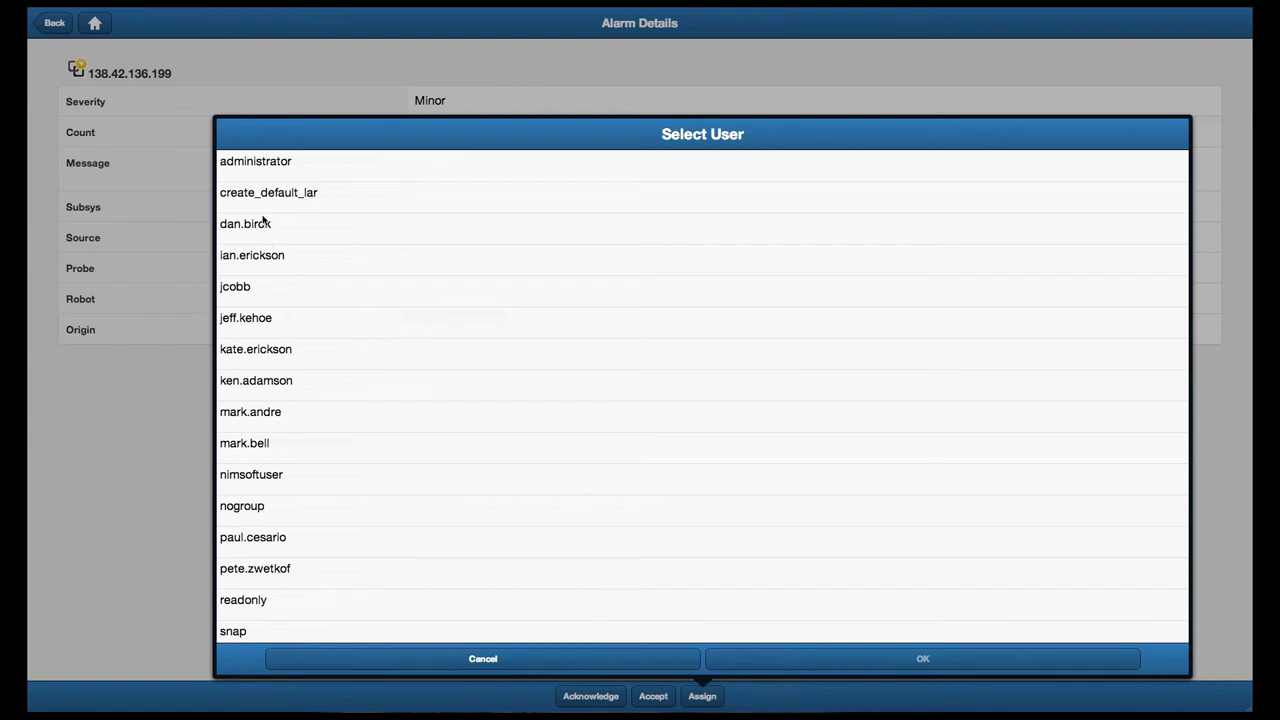
click(273, 168)
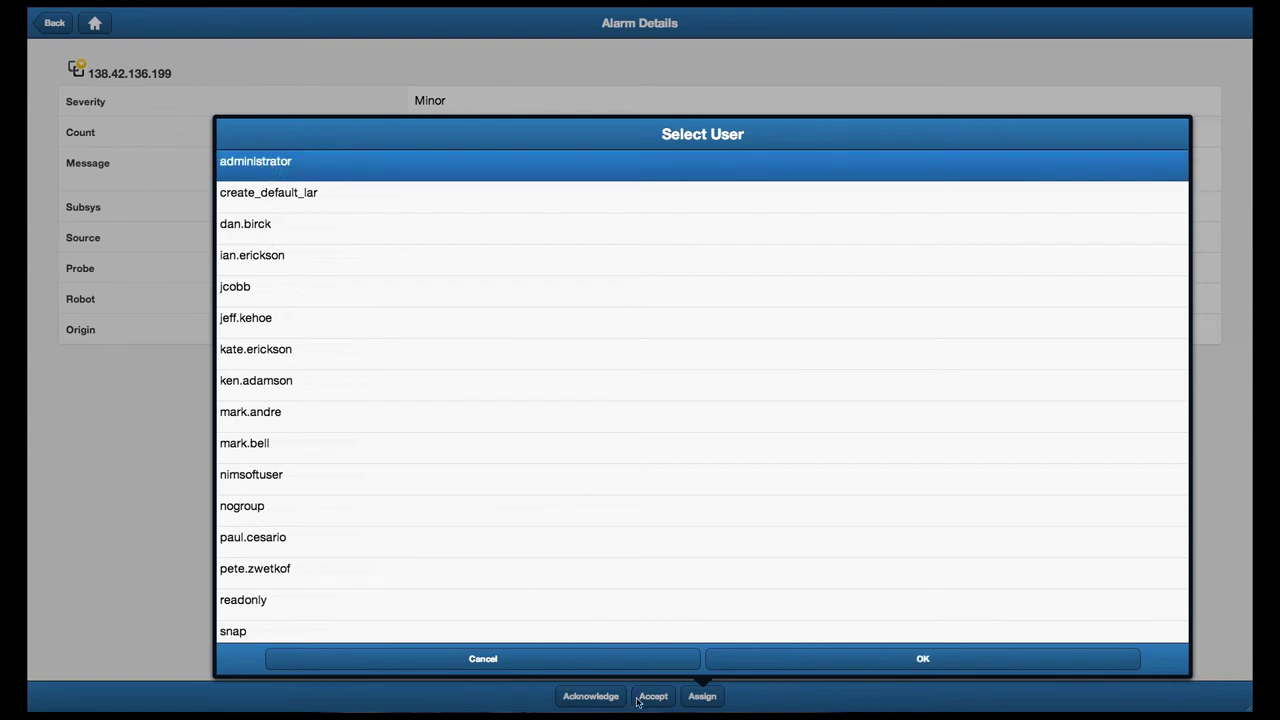
click(846, 655)
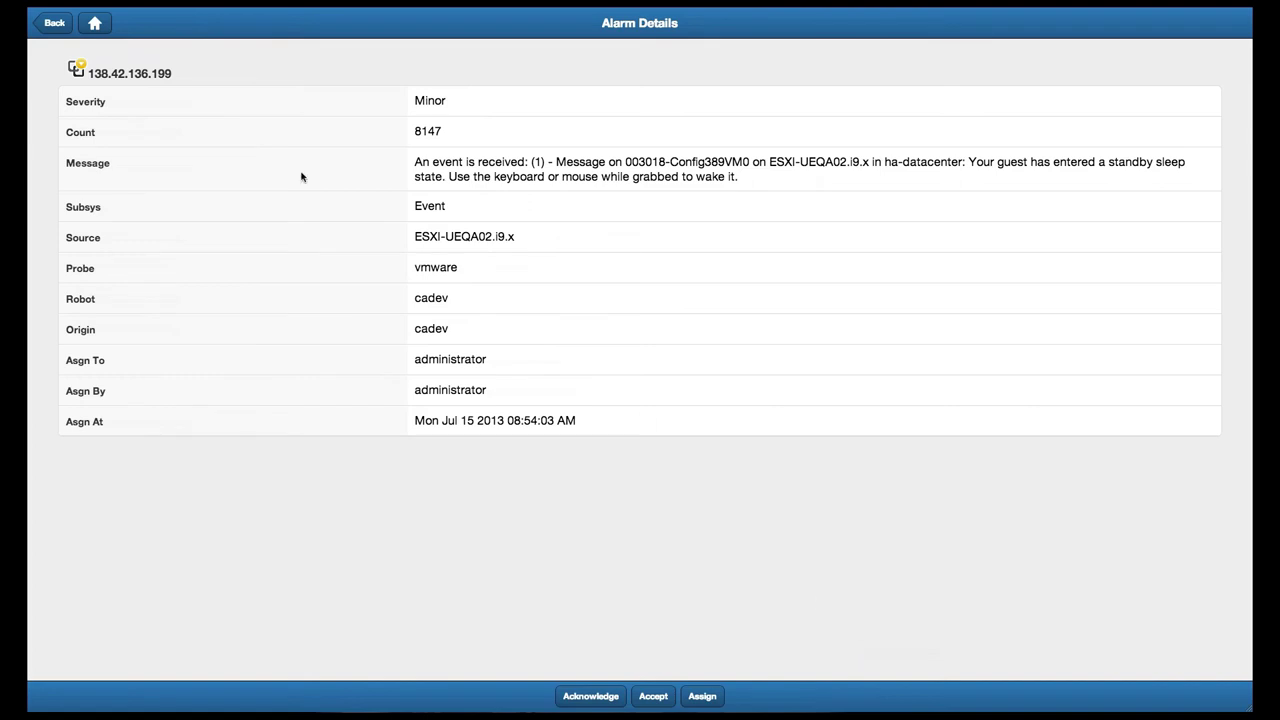
From Home, show the Top 100 Alarms across all groups and sort them by Severity instead of Time
click(95, 24)
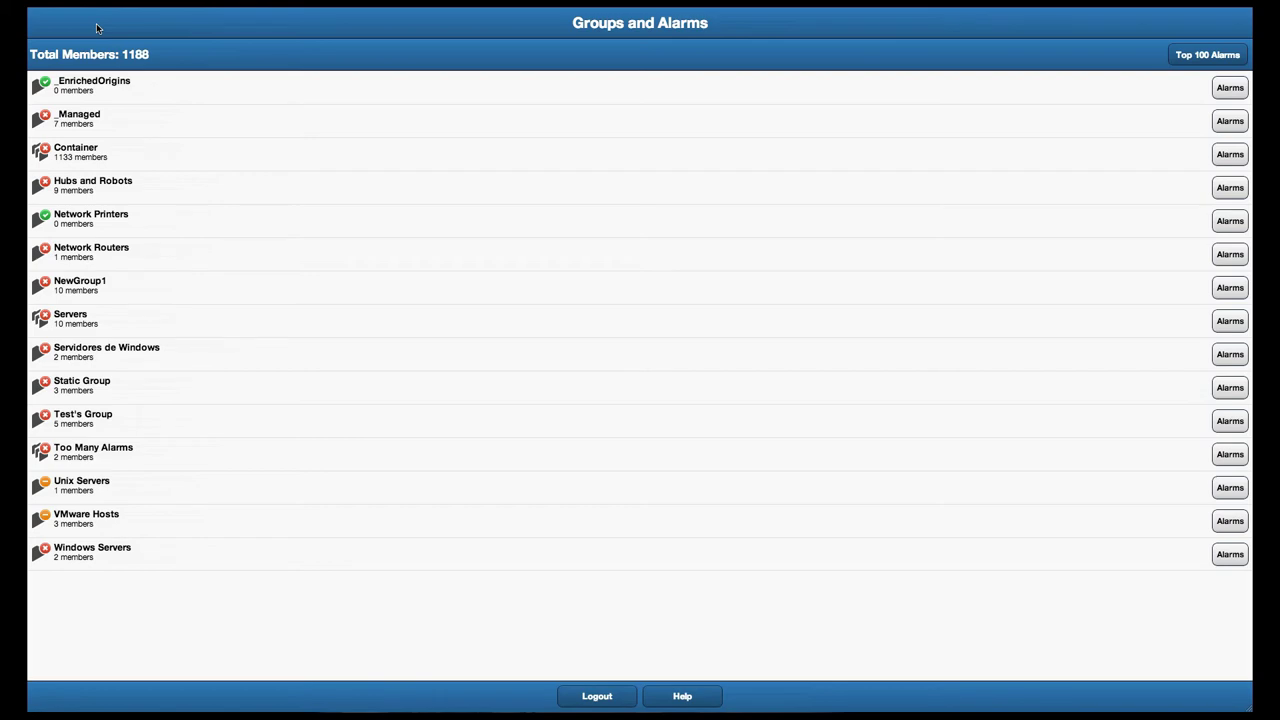
click(1220, 64)
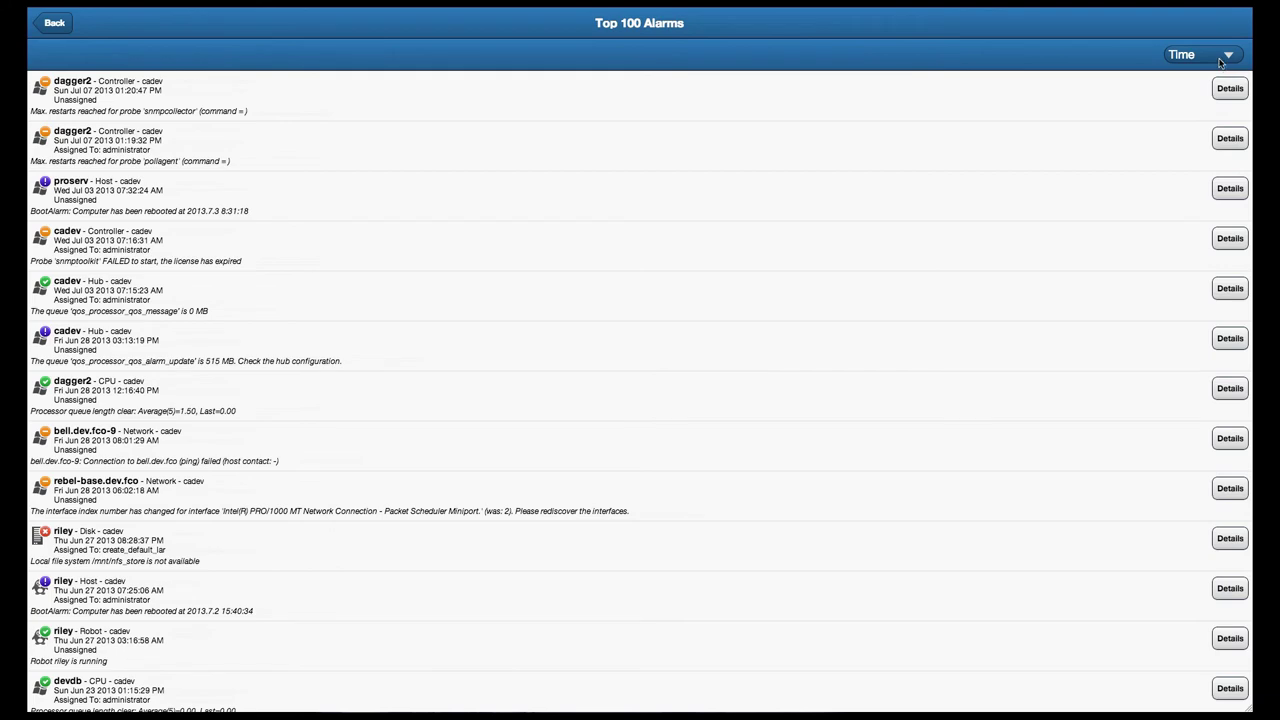
click(1220, 62)
click(1136, 120)
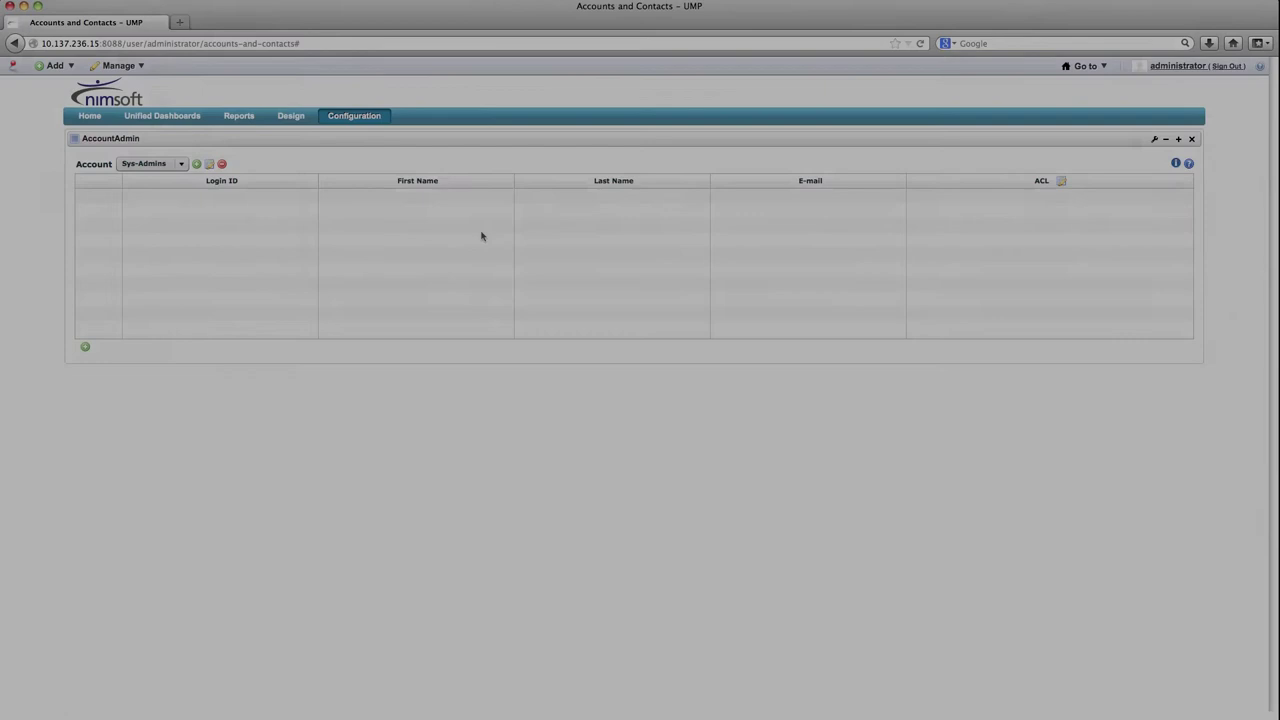
Add a new account row with the user's login ID, last name, e-mail and the Guest ACL
click(85, 346)
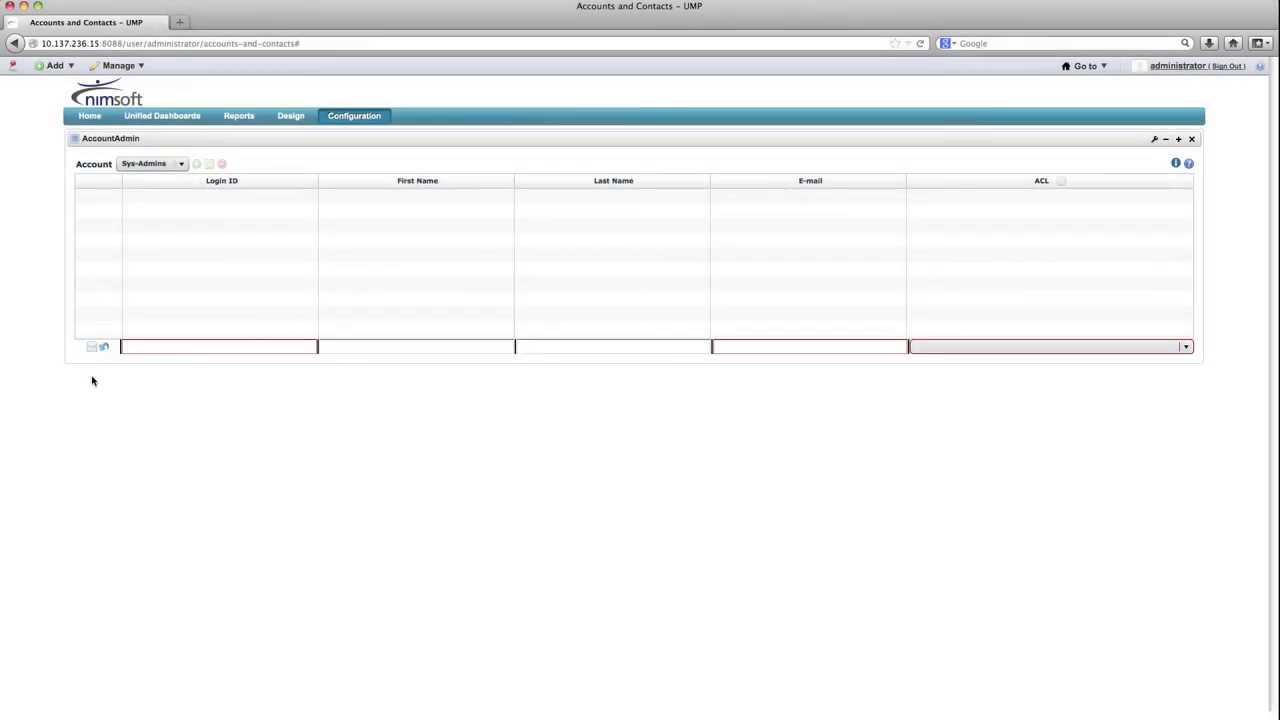
click(236, 350)
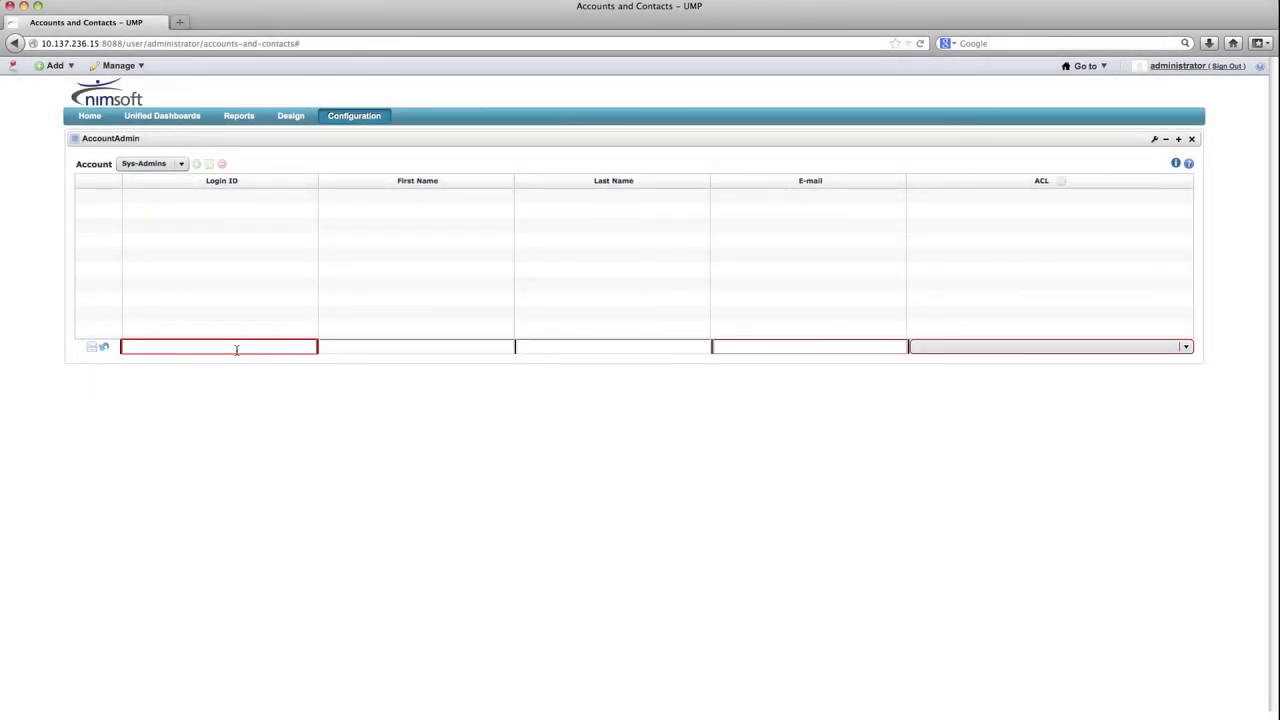
key(Tab)
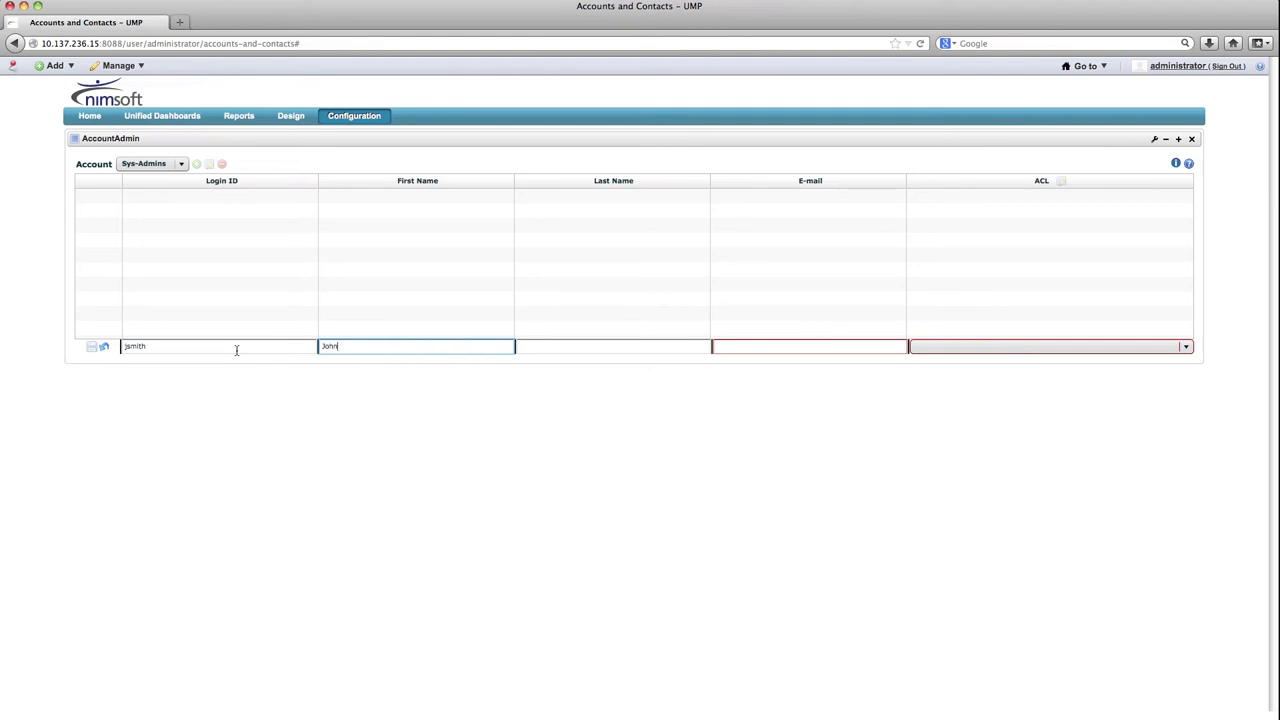
key(Tab)
key(Tab)
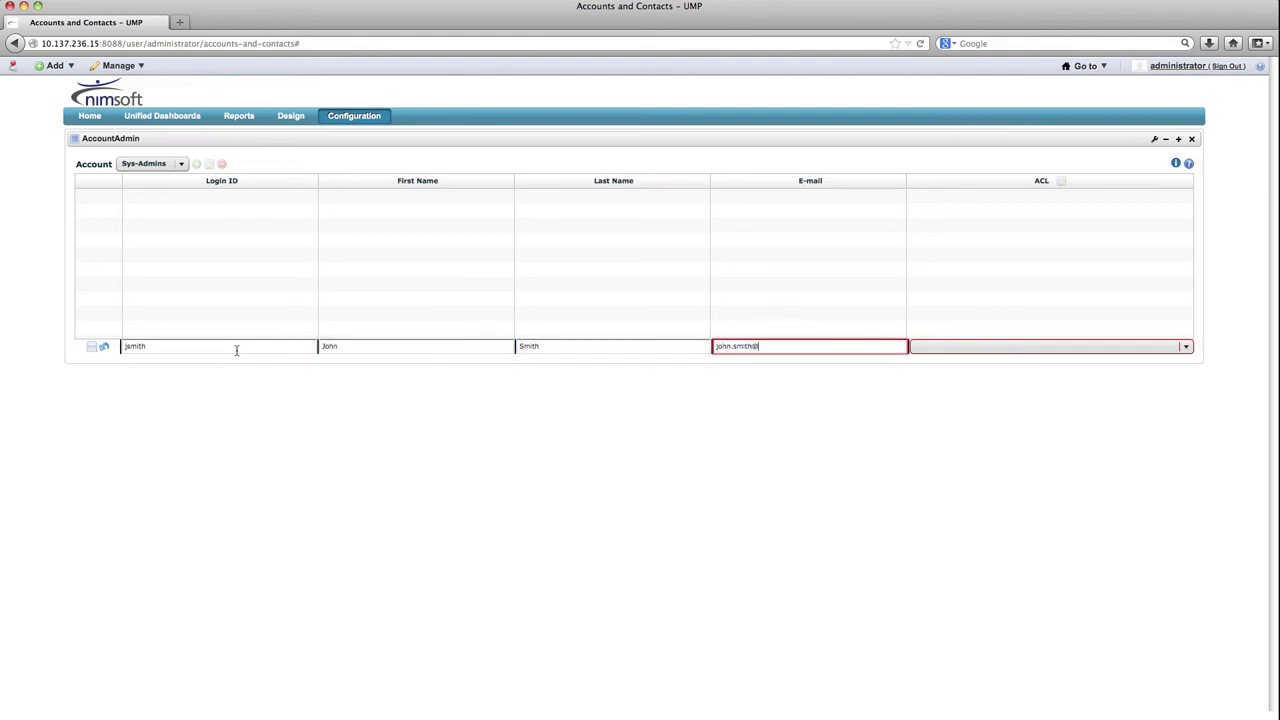
key(Tab)
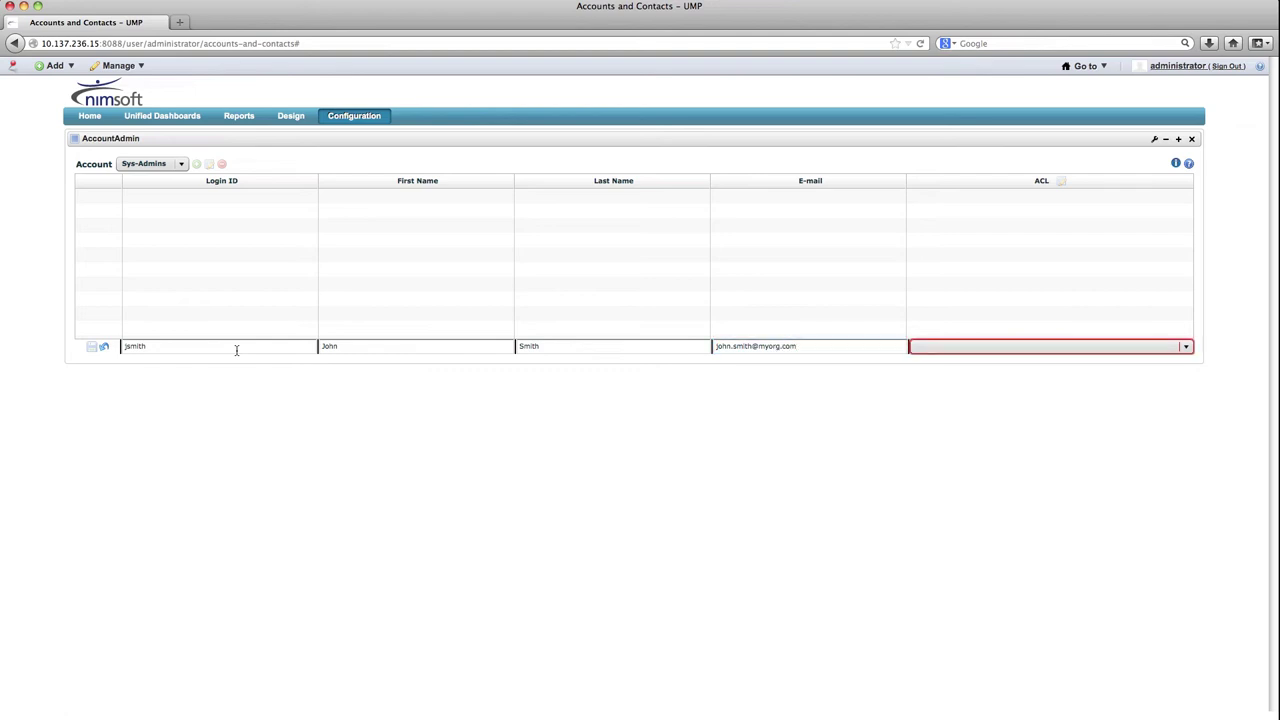
click(951, 346)
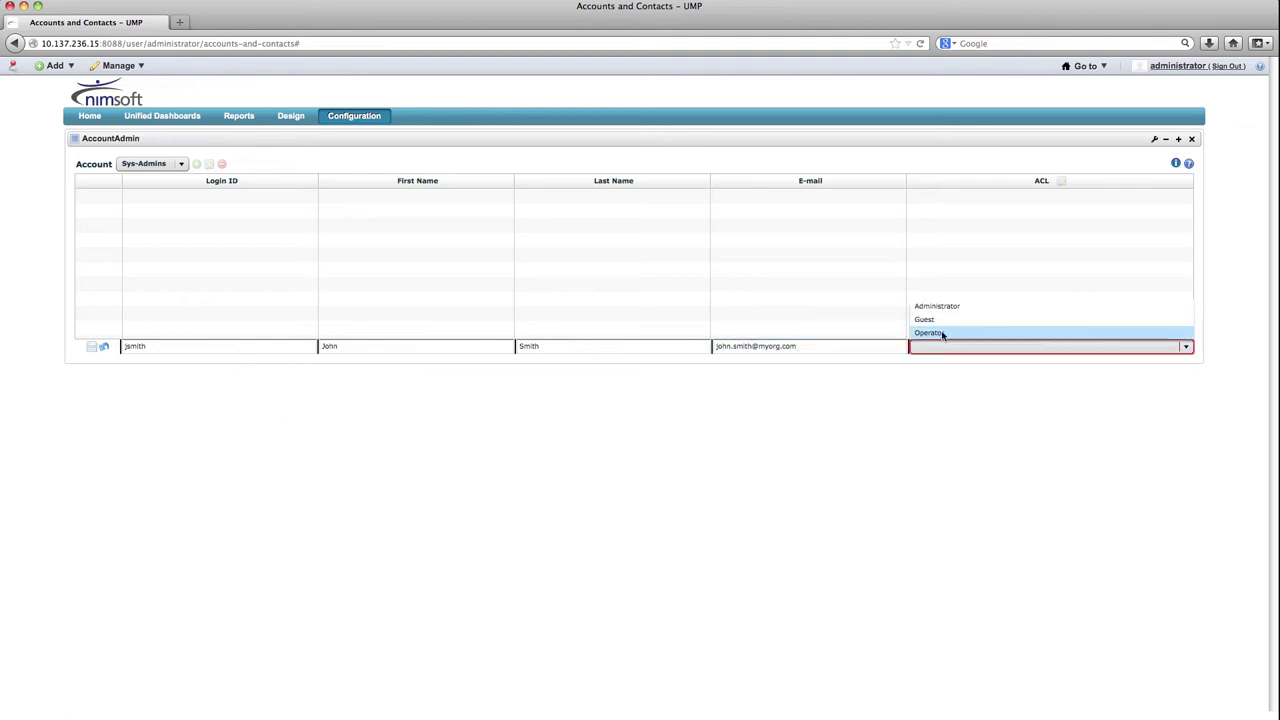
click(942, 319)
Save the new account, entering and confirming its password
click(92, 346)
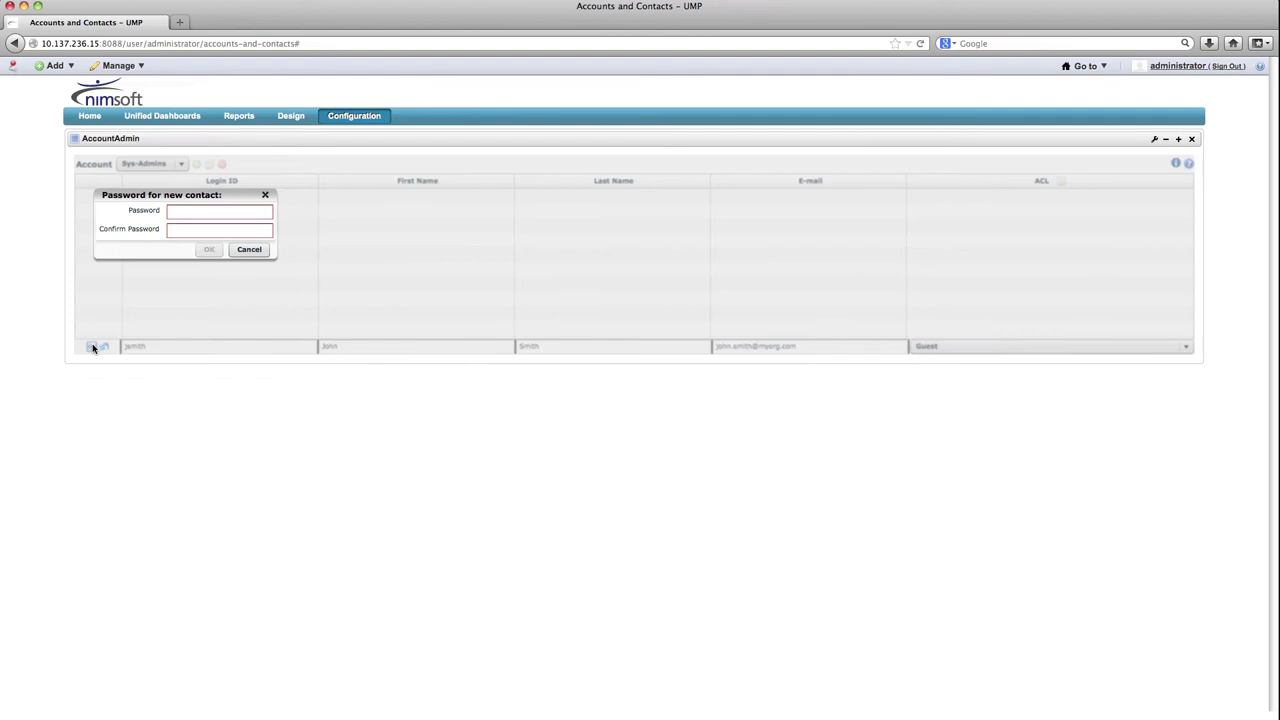
text(******)
key(Tab)
text(*****)
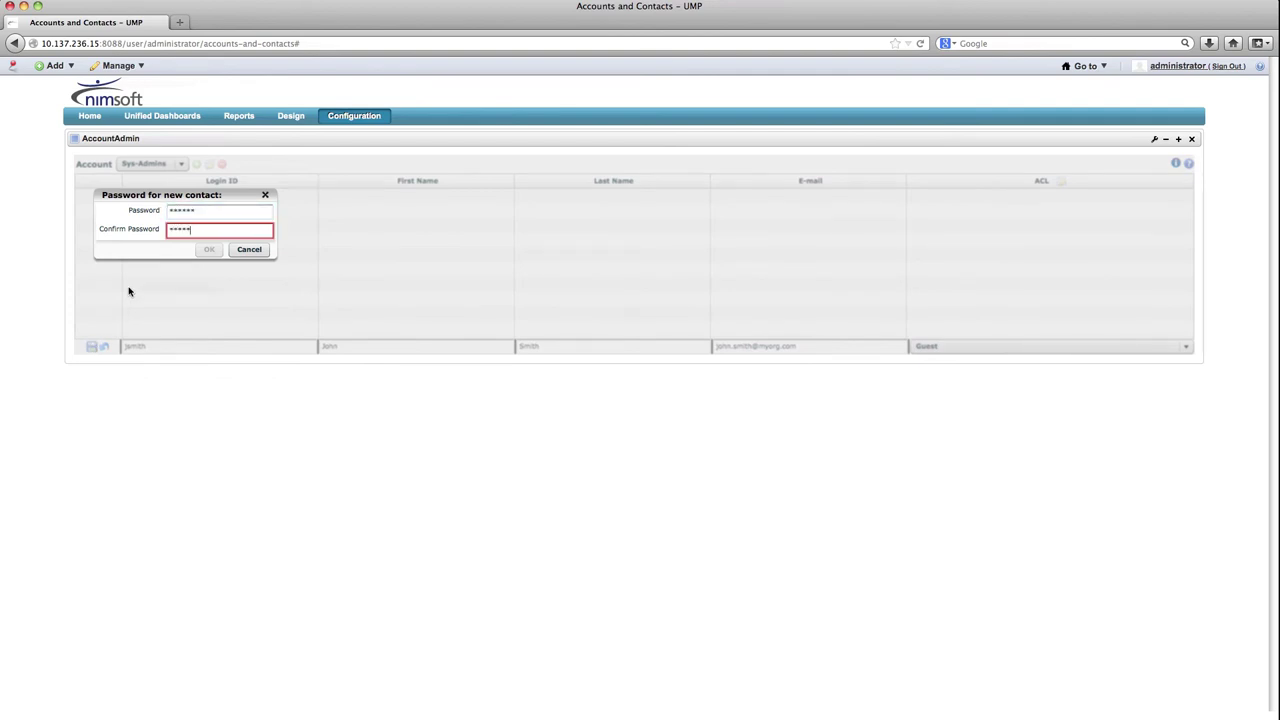
text(*)
click(206, 249)
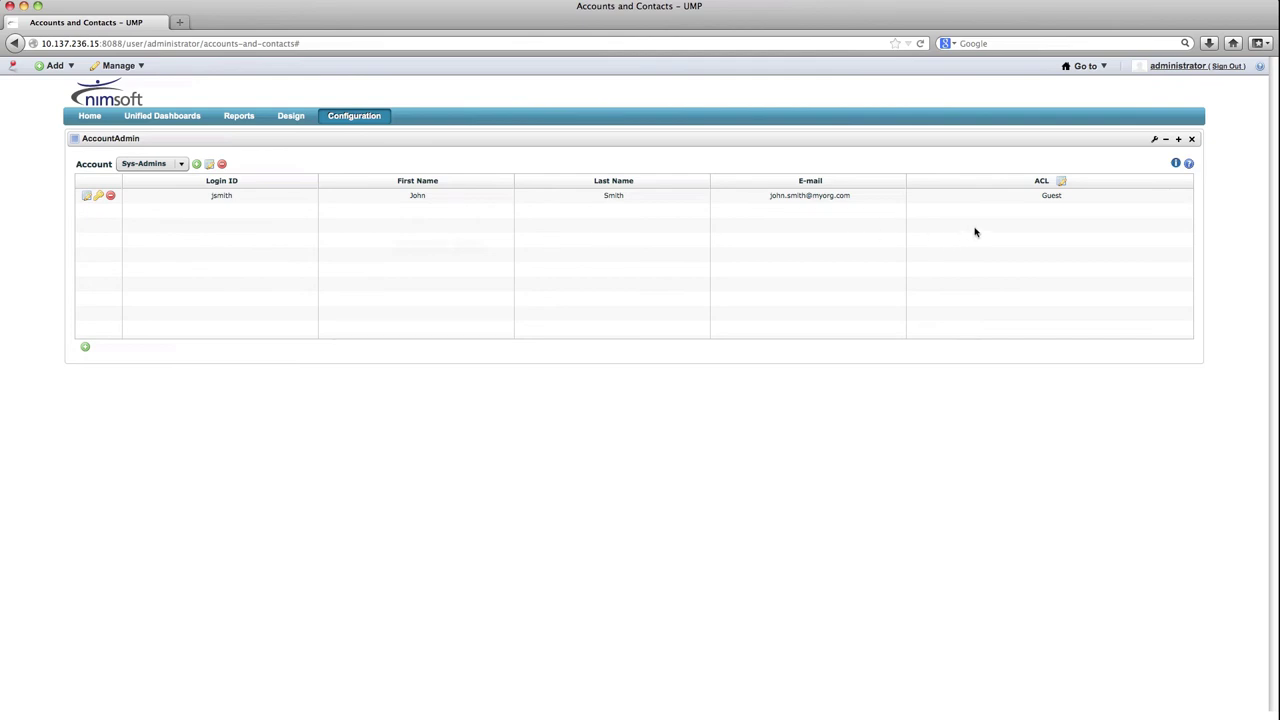
In the ACL editor, review the Administrator's USM Group and USM Device UMP view settings, then cancel
click(1061, 181)
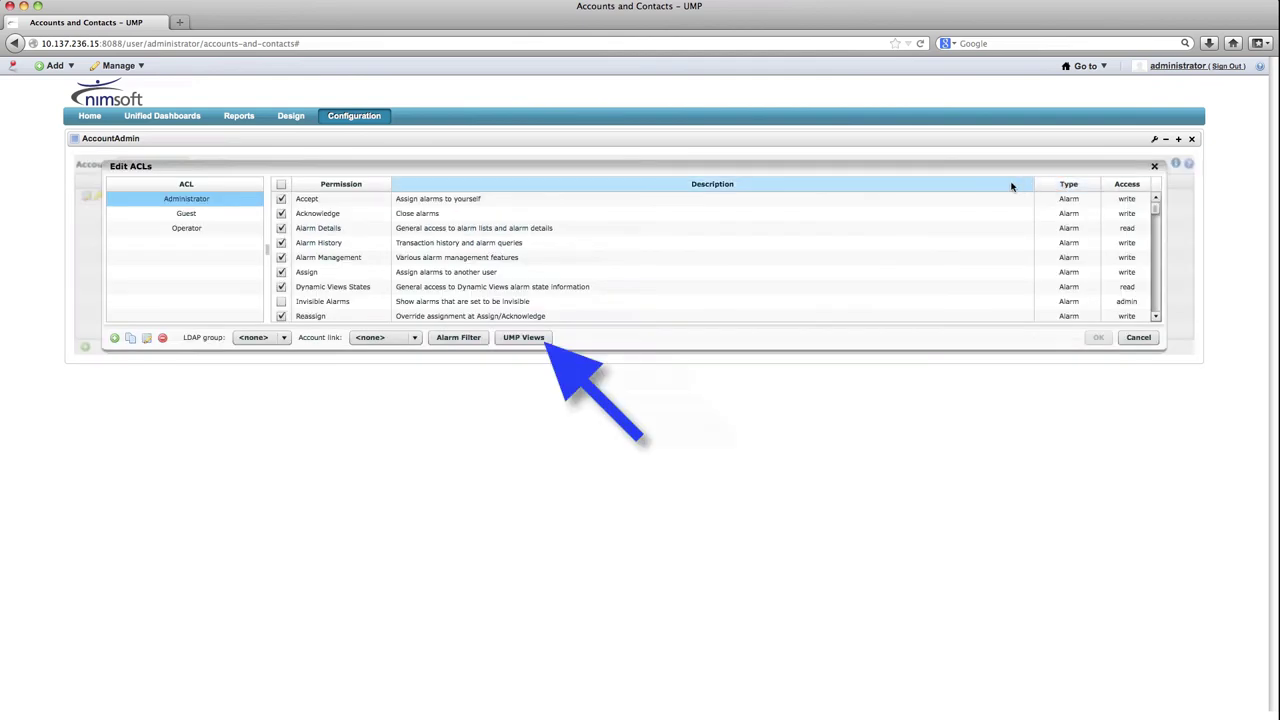
click(548, 337)
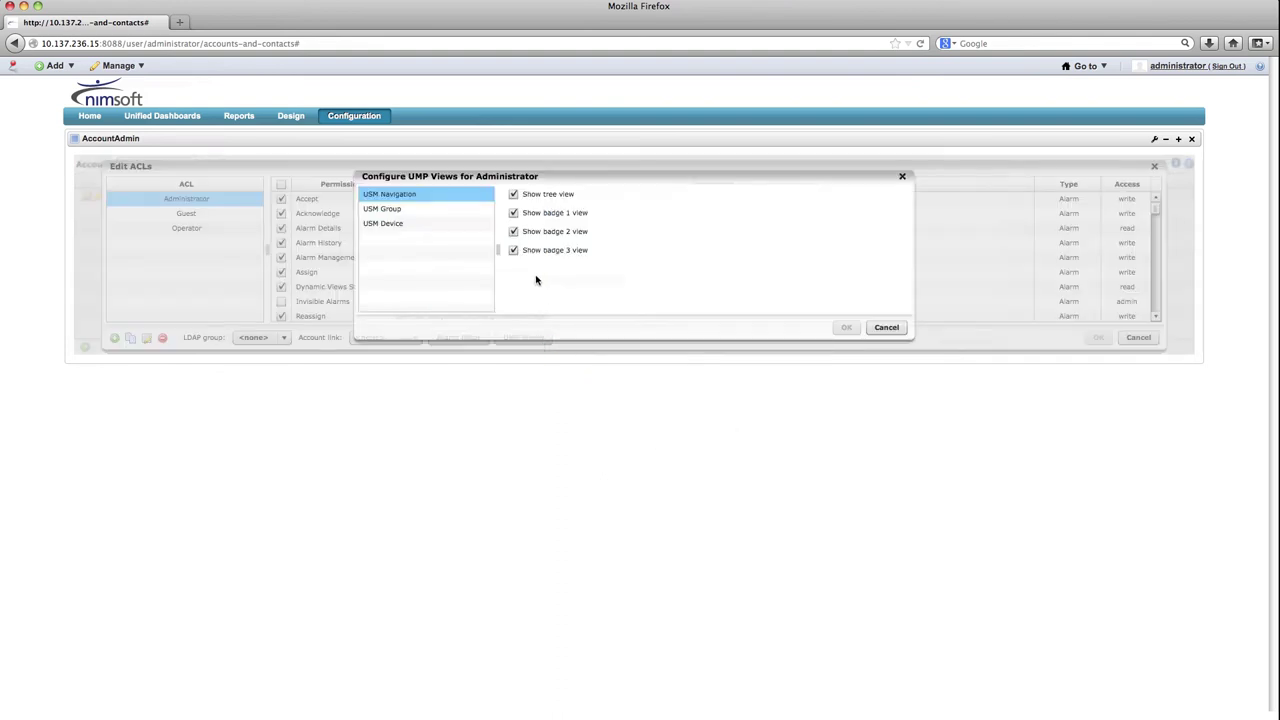
click(399, 208)
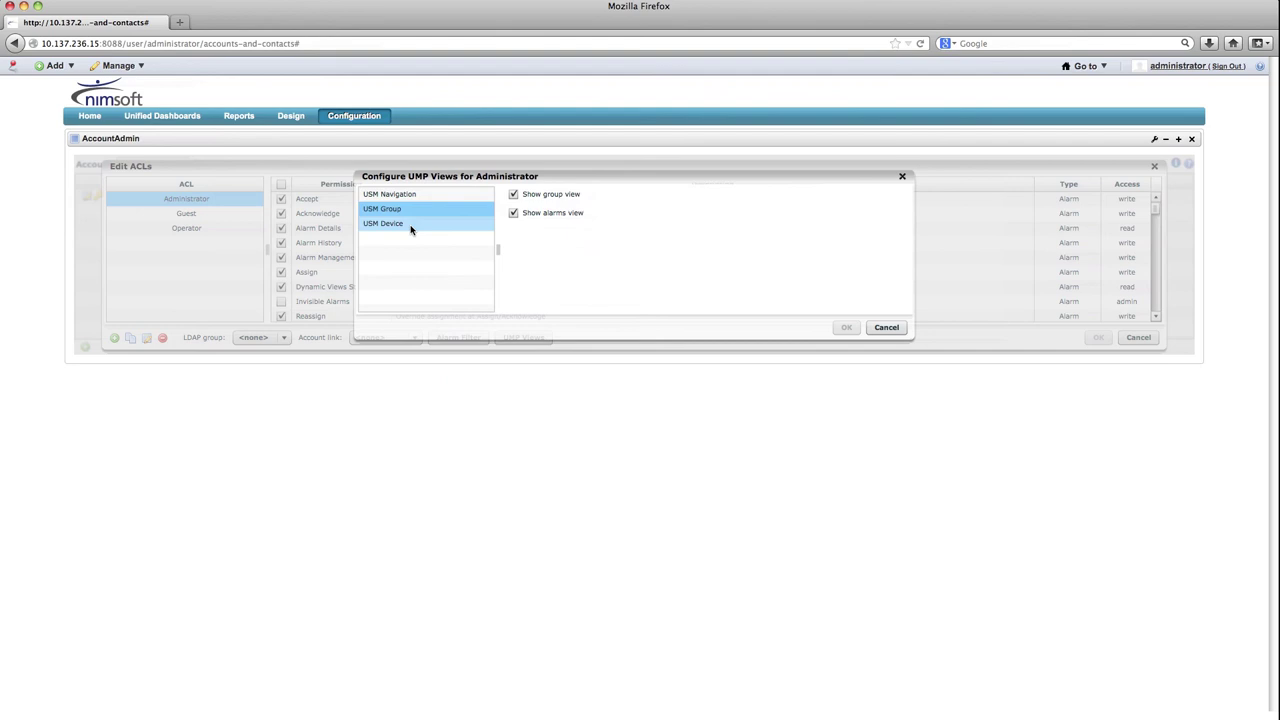
click(410, 228)
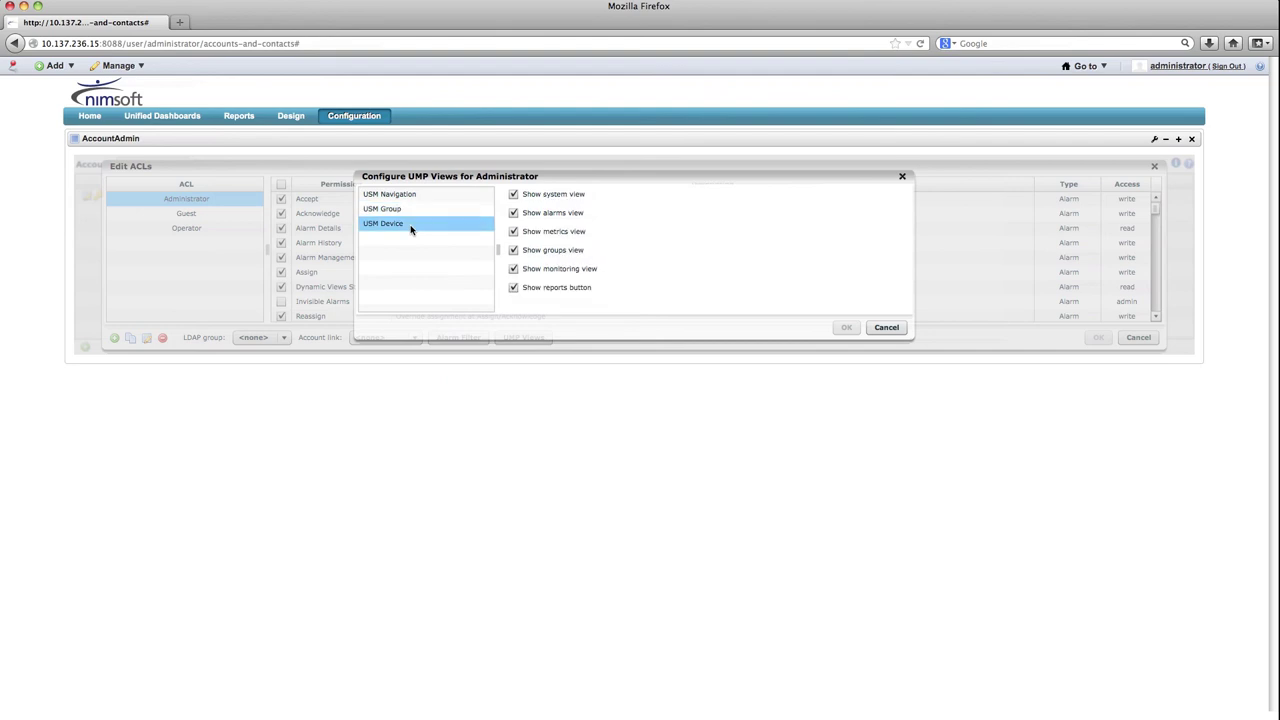
click(886, 327)
Browse the Administrator alarm filter's negation, field and operator choices, then cancel unchanged
click(358, 301)
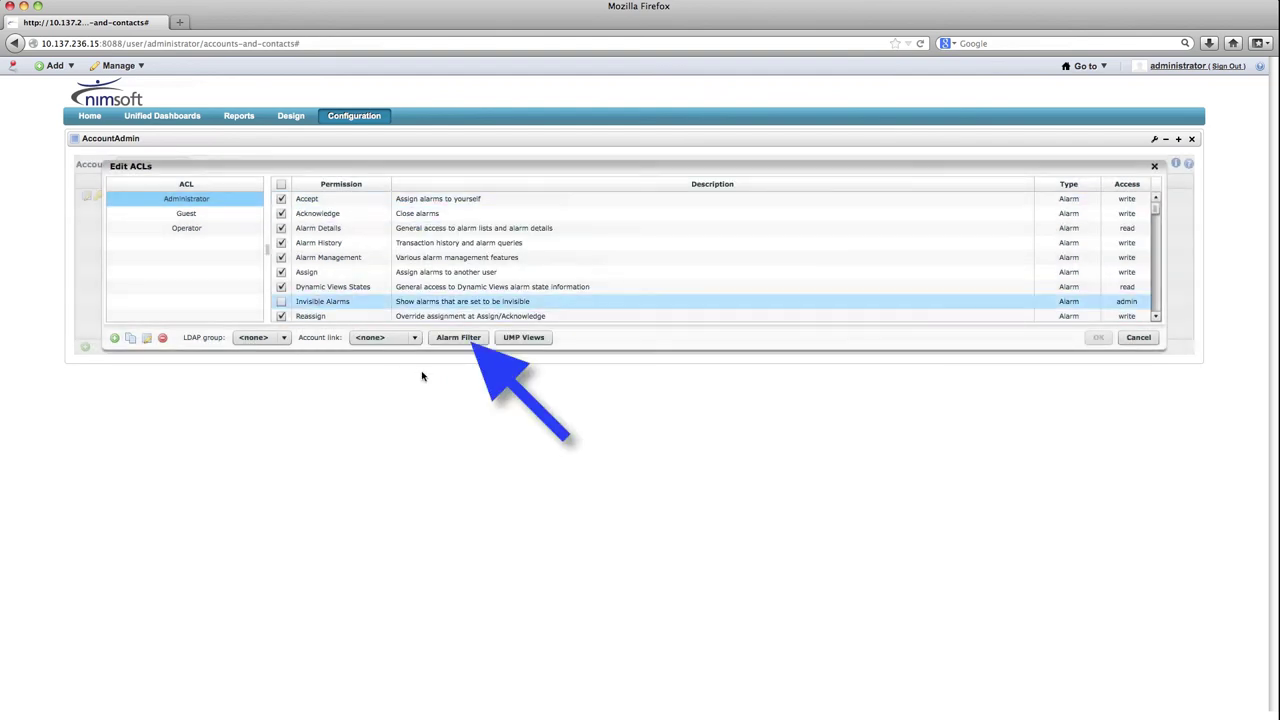
click(474, 340)
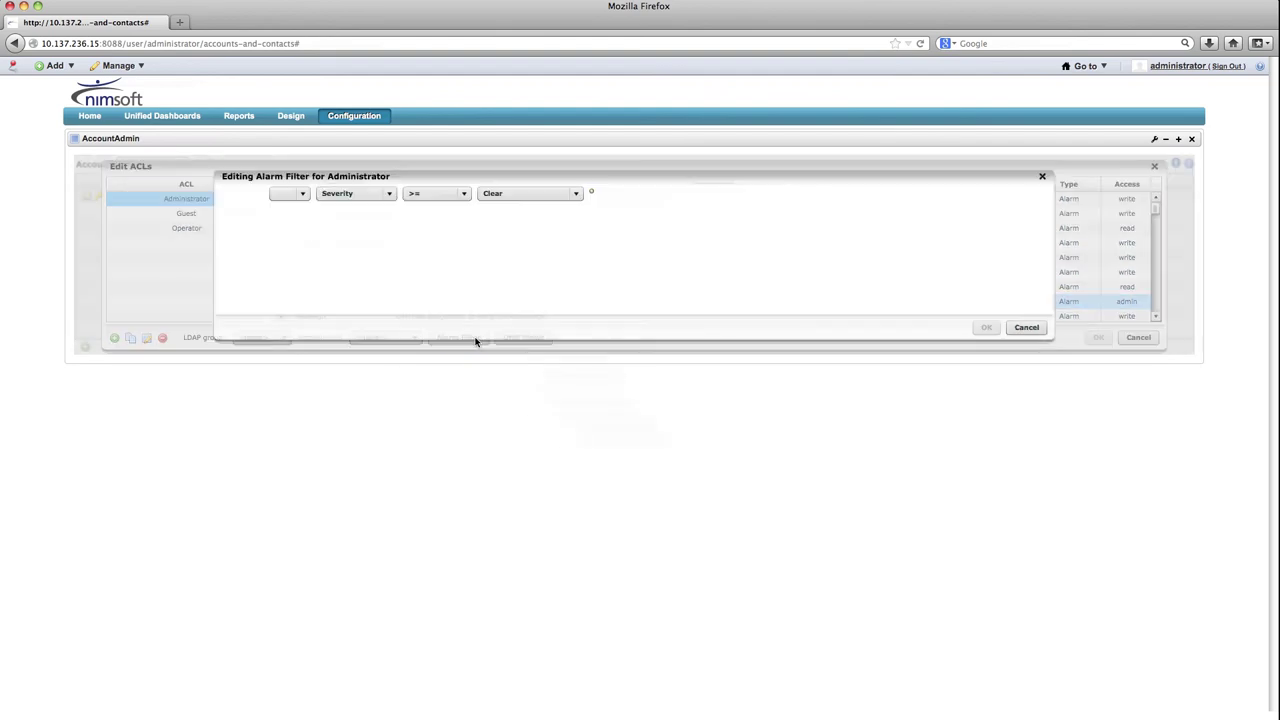
click(303, 194)
click(343, 199)
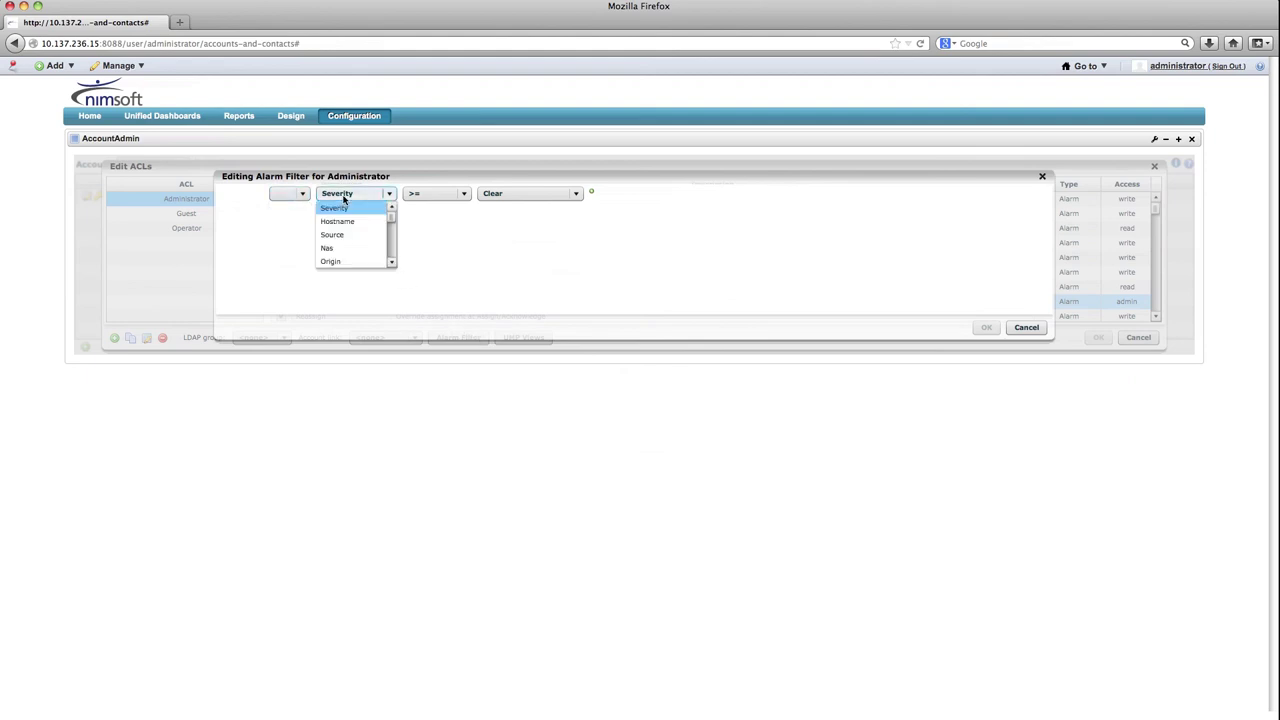
drag(392, 216, 391, 236)
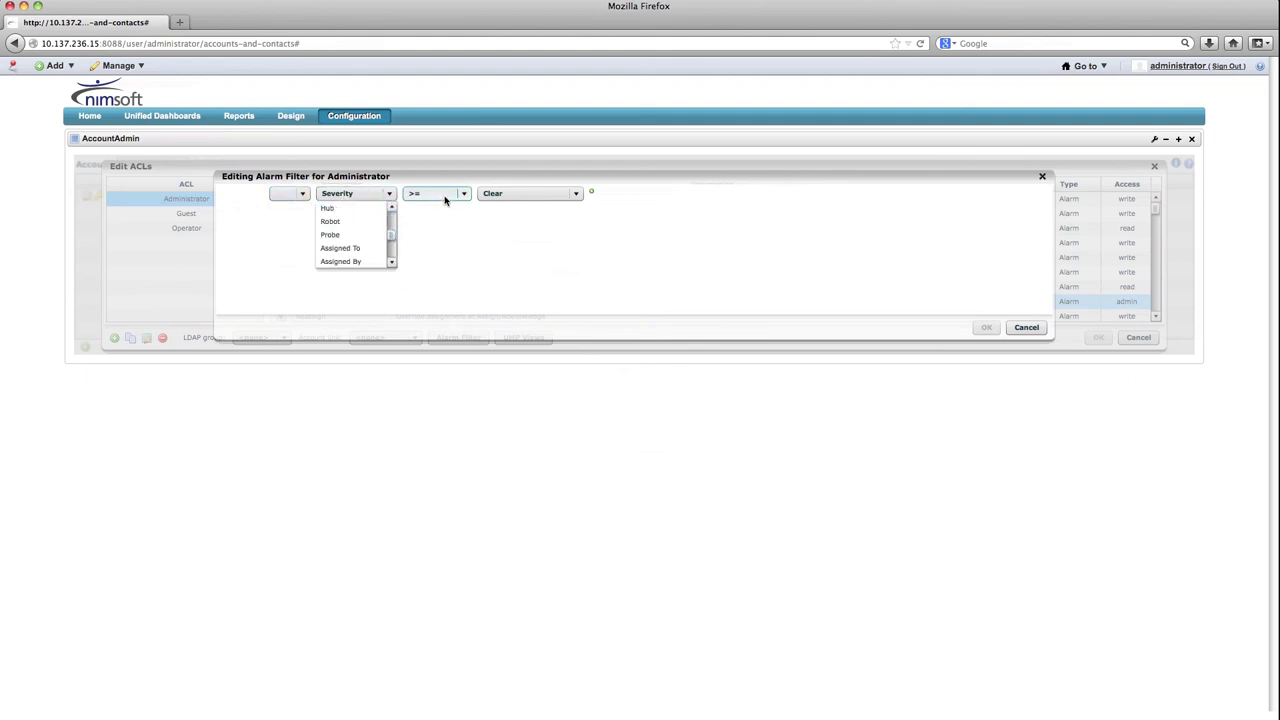
click(443, 194)
click(1017, 327)
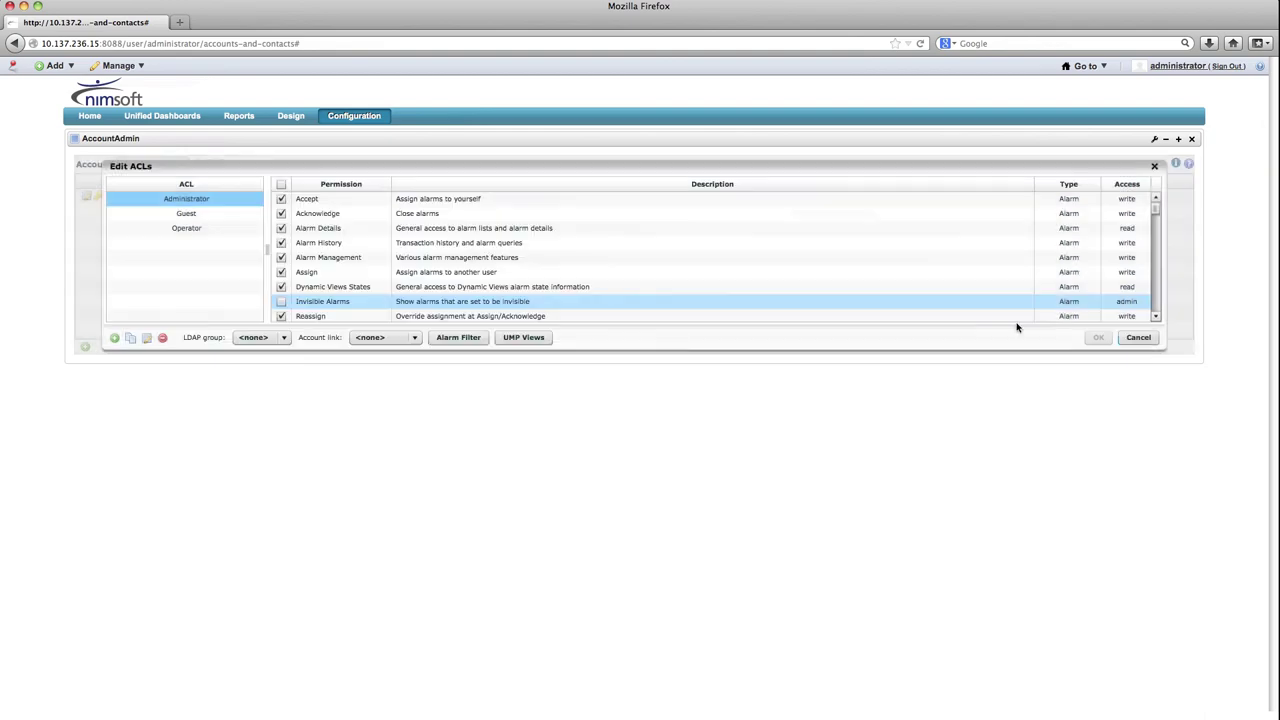